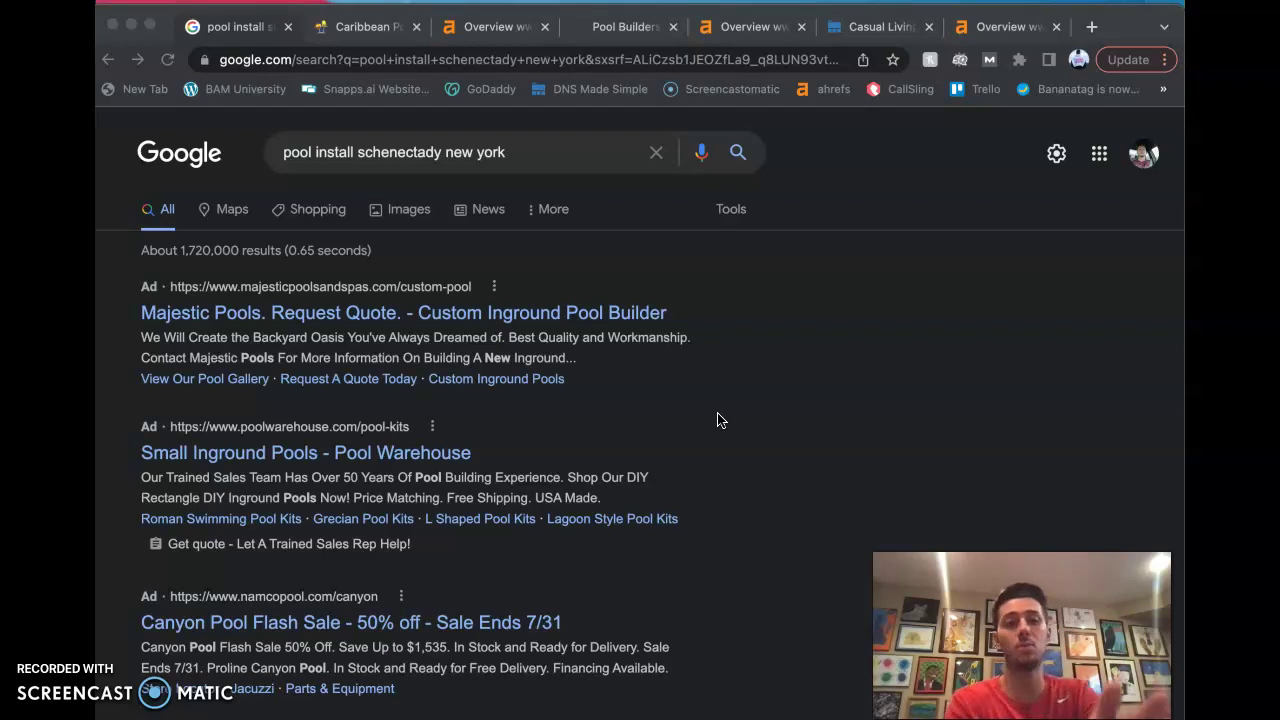
{"action": "scroll", "coordinate": [717, 420], "scroll_direction": "down", "scroll_amount": 6}
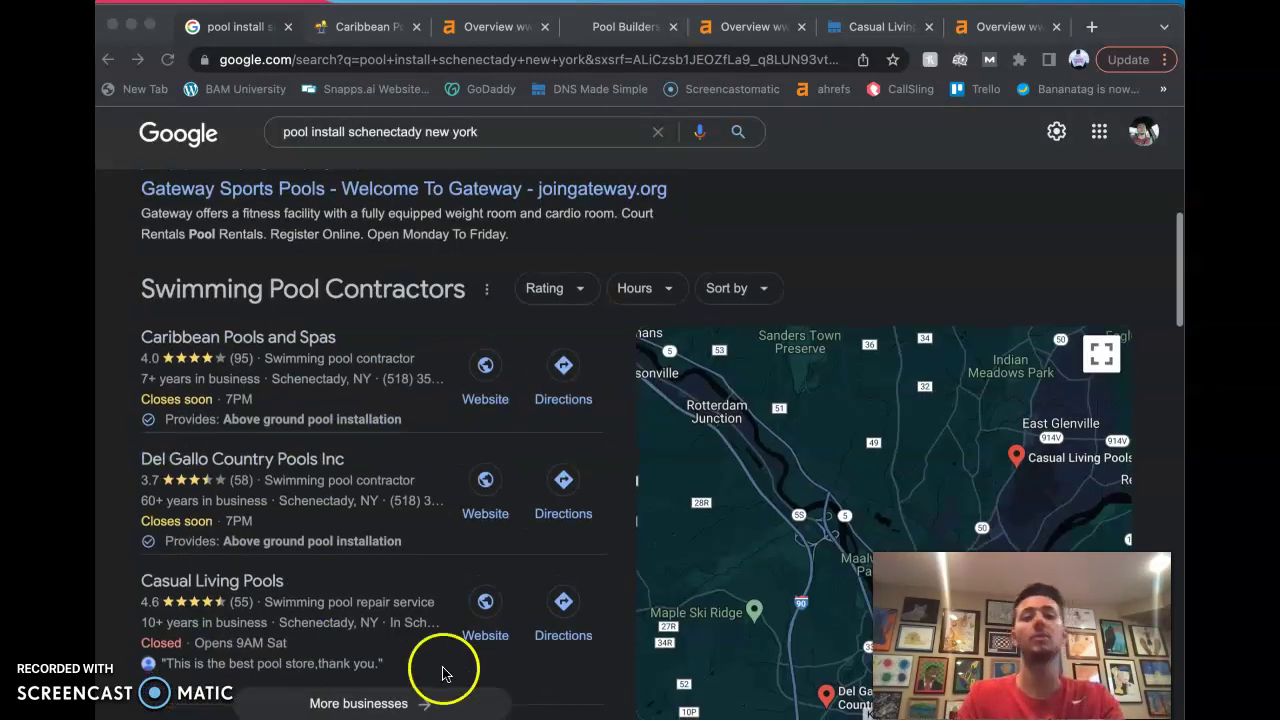
{"action": "scroll", "coordinate": [262, 432], "scroll_direction": "down", "scroll_amount": 1}
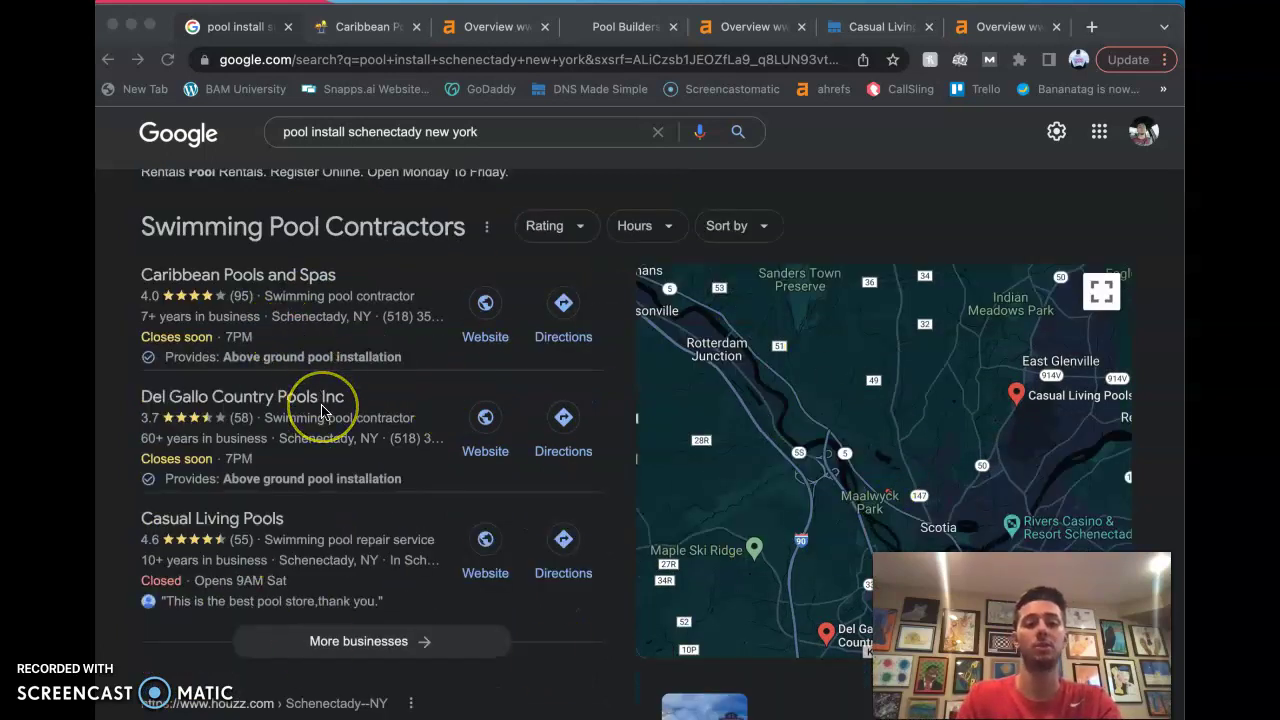
{"action": "scroll", "coordinate": [322, 410], "scroll_direction": "down", "scroll_amount": 3}
{"action": "scroll", "coordinate": [340, 420], "scroll_direction": "down", "scroll_amount": 2}
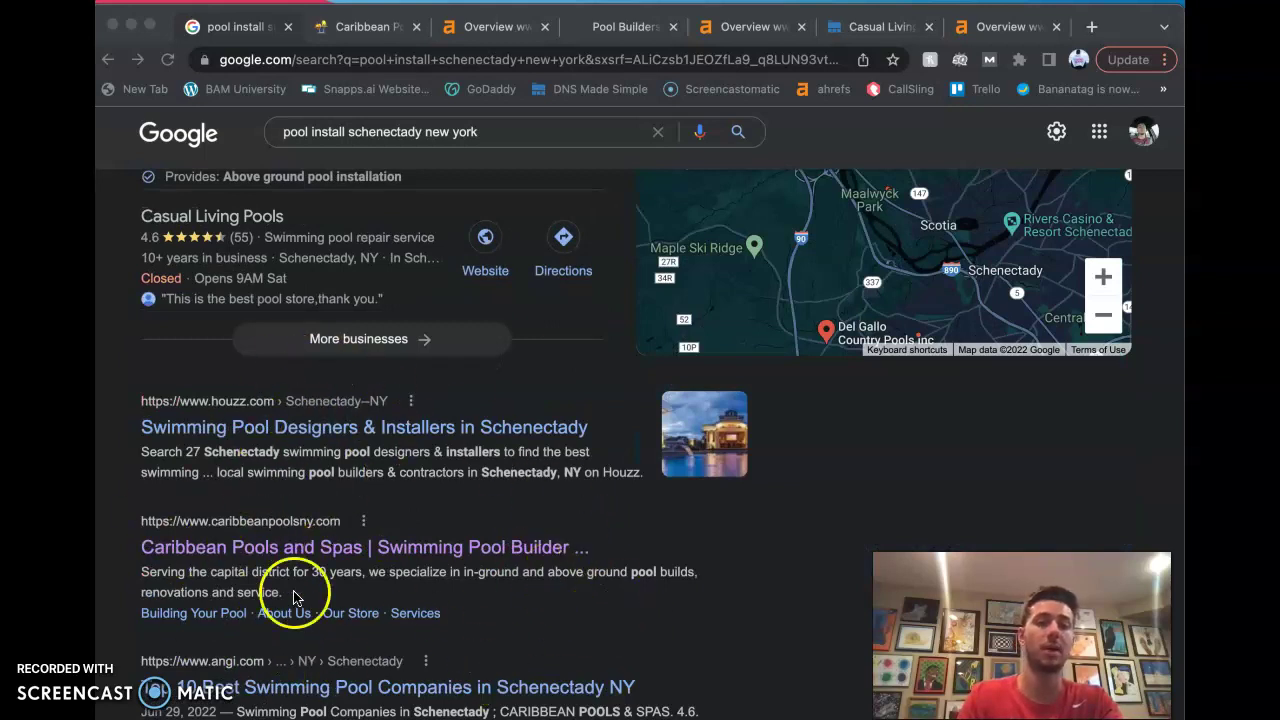
{"action": "scroll", "coordinate": [288, 546], "scroll_direction": "down", "scroll_amount": 1}
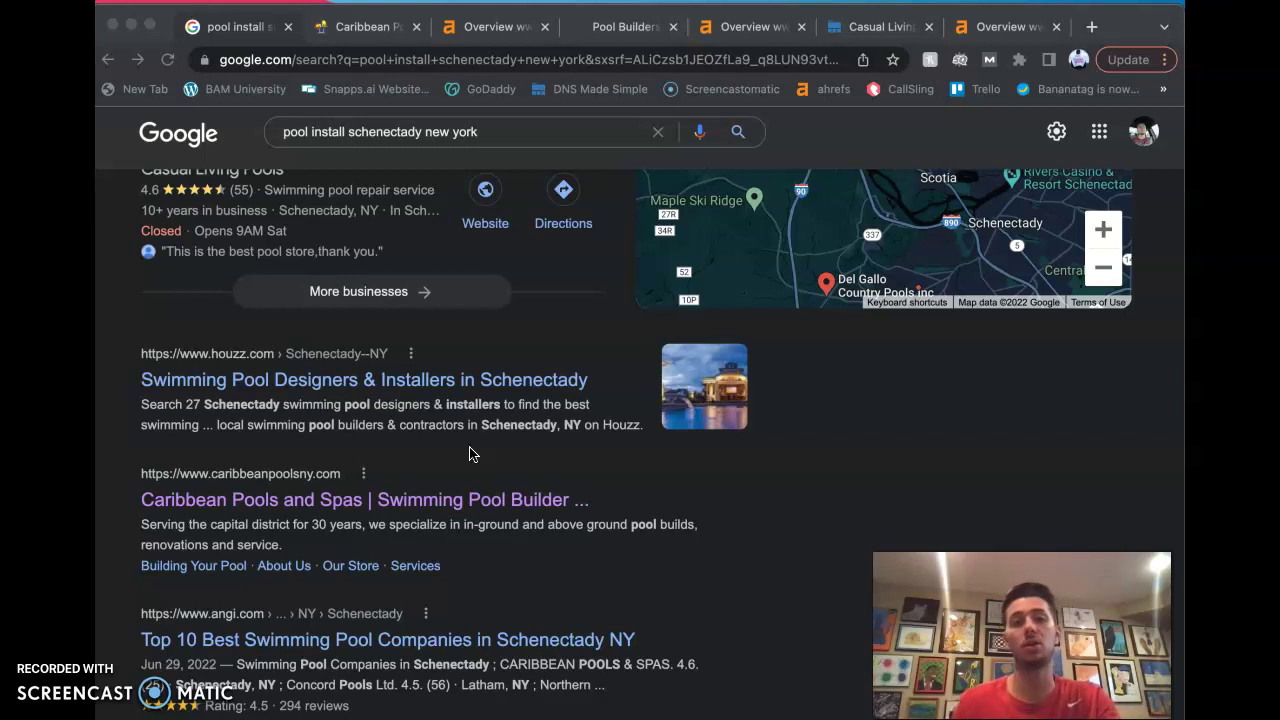
Change the Google query to 'pool install albany new york' and run the search.
{"action": "left_click", "coordinate": [420, 132]}
{"action": "left_click", "coordinate": [420, 130]}
{"action": "key", "text": "BackSpace"}
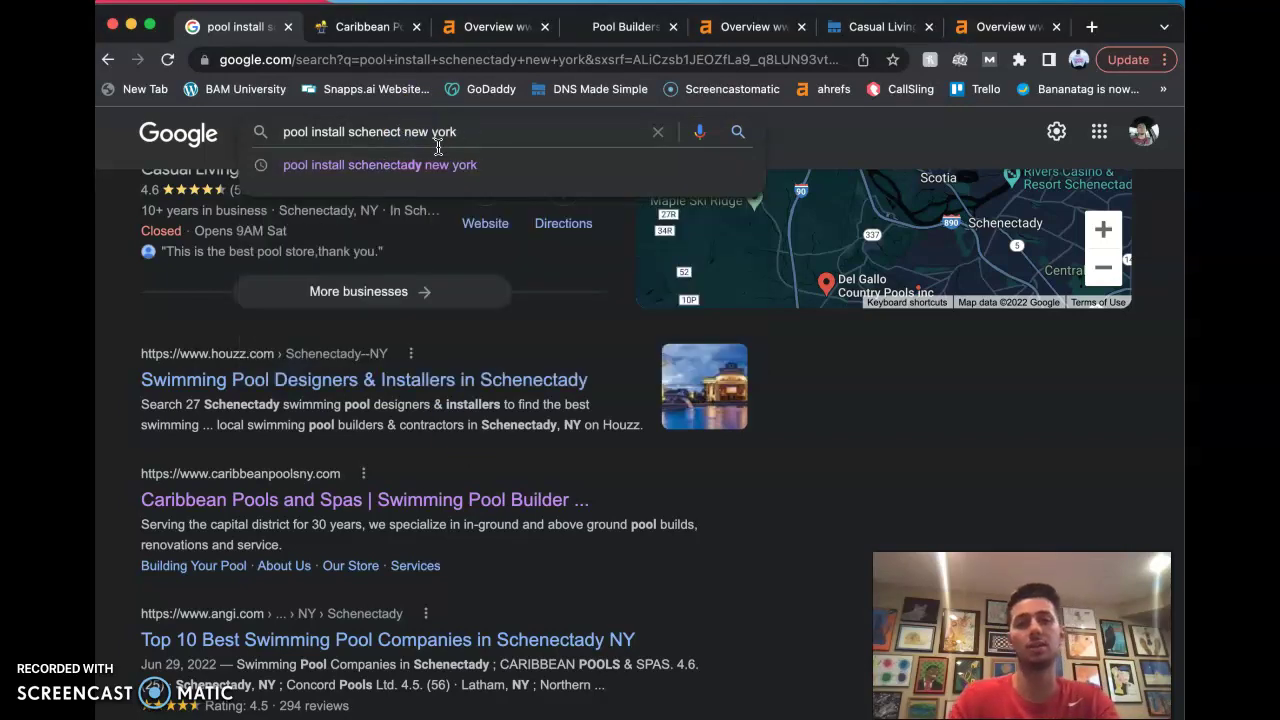
{"action": "key", "text": "BackSpace"}
{"action": "key", "text": "BackSpace"}
{"action": "key", "text": "BackSpace"}
{"action": "key", "text": "BackSpace"}
{"action": "key", "text": "BackSpace"}
{"action": "key", "text": "BackSpace"}
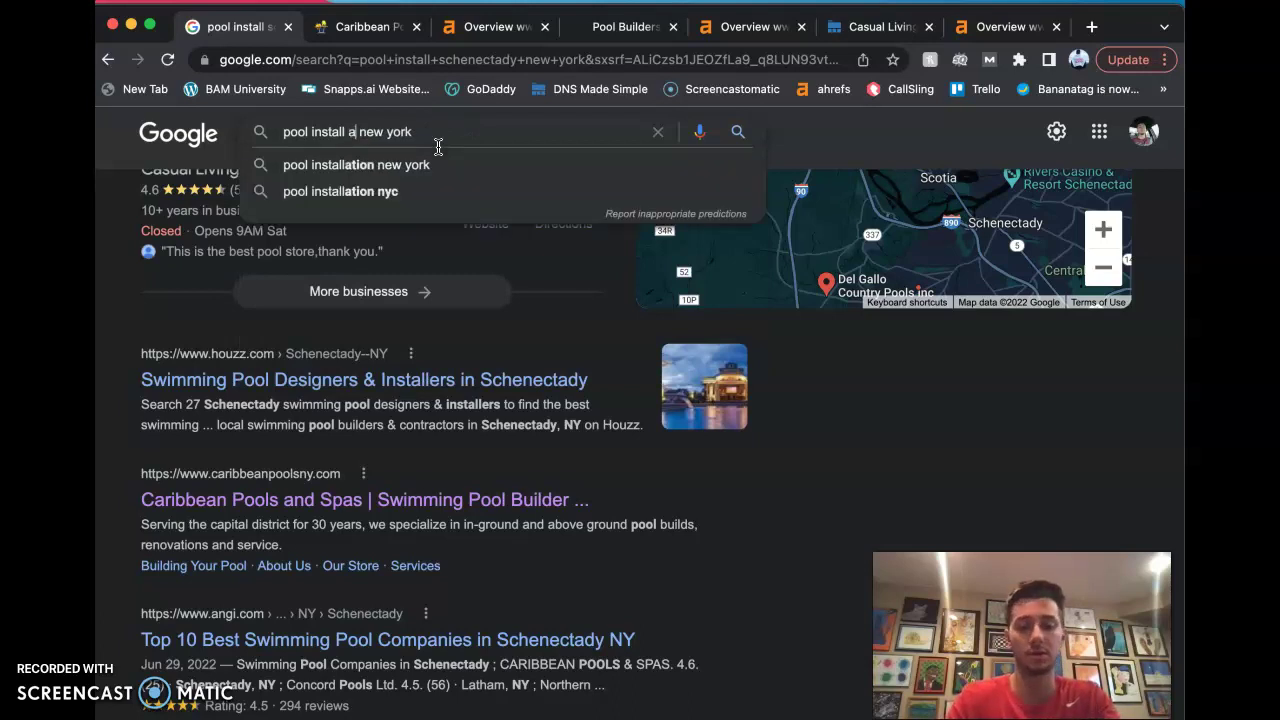
{"action": "type", "text": "lbany"}
{"action": "key", "text": "Return"}
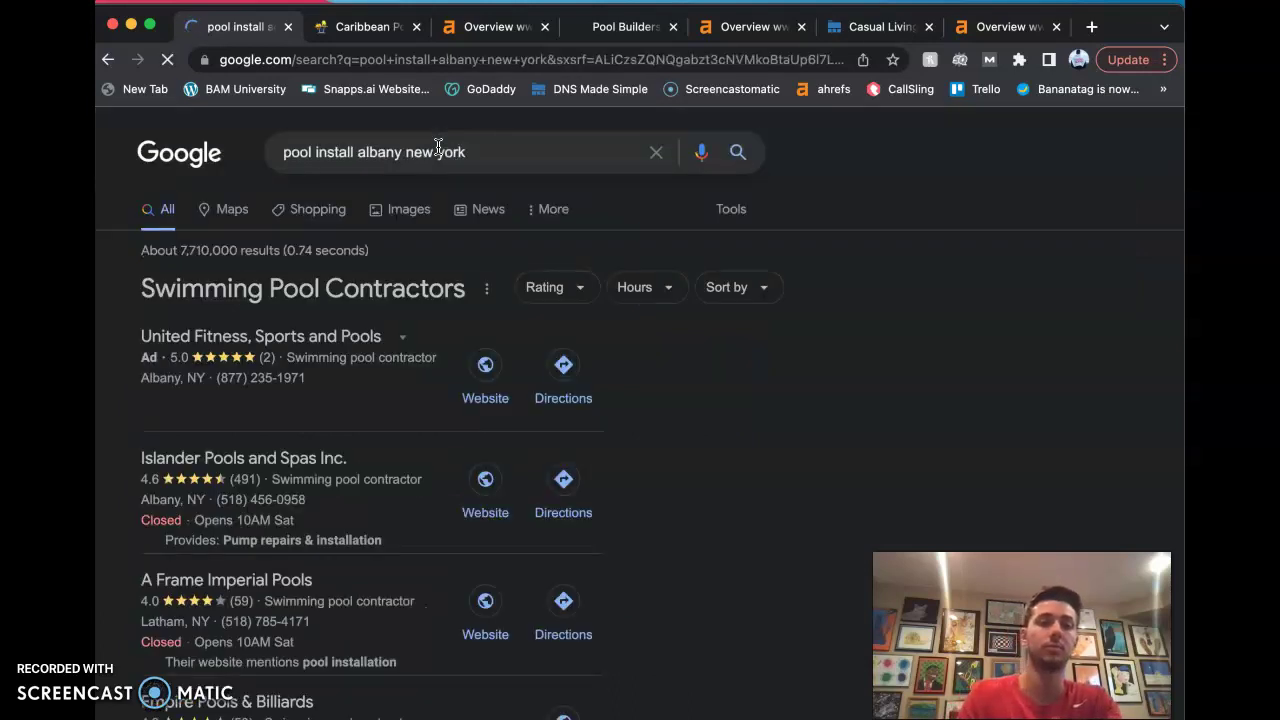
Scroll through the Albany pool contractor results and map pack, then back up.
{"action": "scroll", "coordinate": [610, 300], "scroll_direction": "down", "scroll_amount": 1}
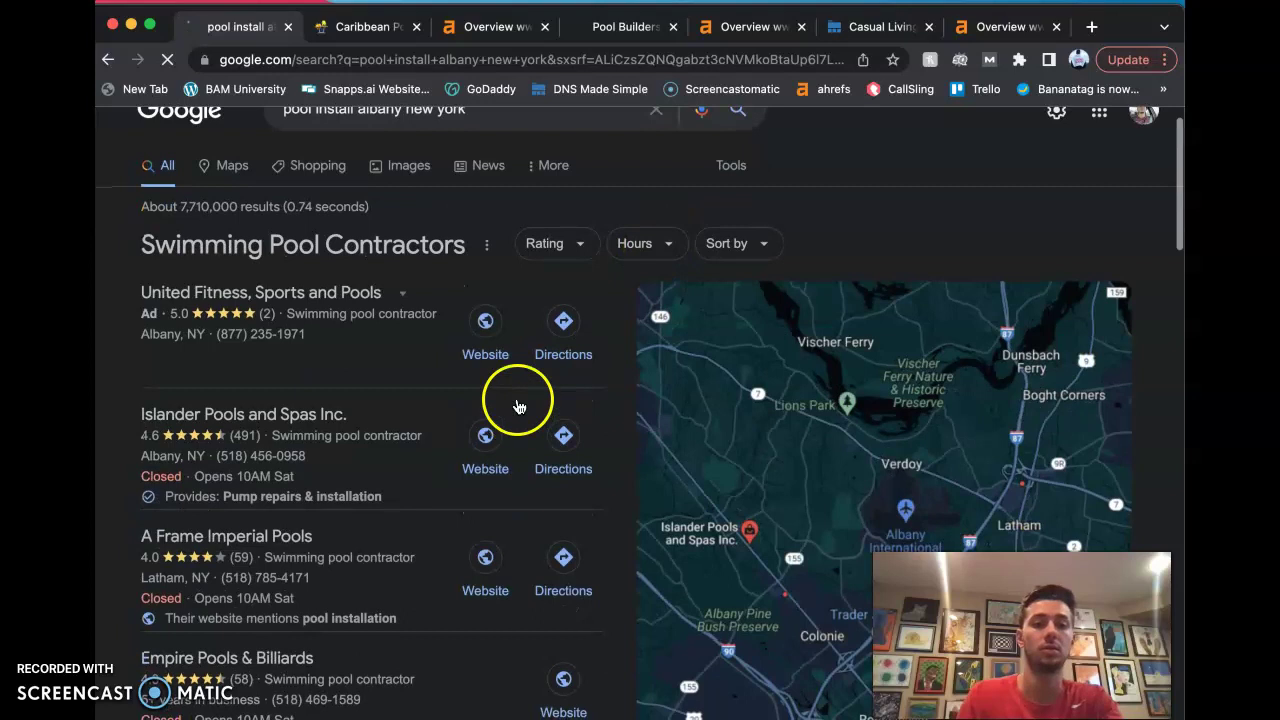
{"action": "scroll", "coordinate": [517, 403], "scroll_direction": "down", "scroll_amount": 2}
{"action": "scroll", "coordinate": [323, 486], "scroll_direction": "down", "scroll_amount": 3}
{"action": "scroll", "coordinate": [326, 491], "scroll_direction": "down", "scroll_amount": 5}
{"action": "scroll", "coordinate": [326, 492], "scroll_direction": "down", "scroll_amount": 1}
{"action": "scroll", "coordinate": [325, 490], "scroll_direction": "down", "scroll_amount": 2}
{"action": "scroll", "coordinate": [323, 489], "scroll_direction": "down", "scroll_amount": 2}
{"action": "scroll", "coordinate": [323, 489], "scroll_direction": "down", "scroll_amount": 1}
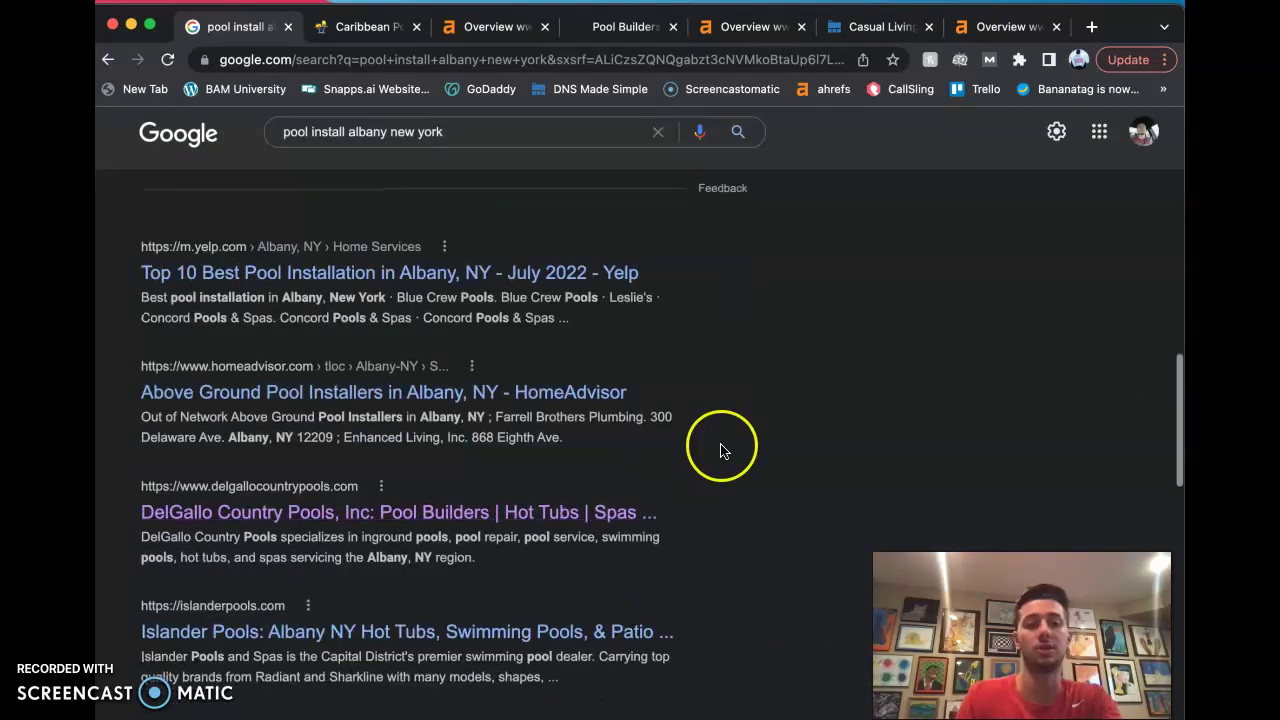
{"action": "scroll", "coordinate": [722, 450], "scroll_direction": "down", "scroll_amount": 1}
{"action": "scroll", "coordinate": [722, 450], "scroll_direction": "down", "scroll_amount": 3}
{"action": "scroll", "coordinate": [722, 450], "scroll_direction": "down", "scroll_amount": 2}
{"action": "scroll", "coordinate": [722, 450], "scroll_direction": "down", "scroll_amount": 3}
{"action": "scroll", "coordinate": [722, 450], "scroll_direction": "down", "scroll_amount": 2}
{"action": "scroll", "coordinate": [722, 450], "scroll_direction": "down", "scroll_amount": 3}
{"action": "scroll", "coordinate": [722, 450], "scroll_direction": "up", "scroll_amount": 10}
{"action": "scroll", "coordinate": [722, 450], "scroll_direction": "up", "scroll_amount": 4}
{"action": "left_click", "coordinate": [497, 306]}
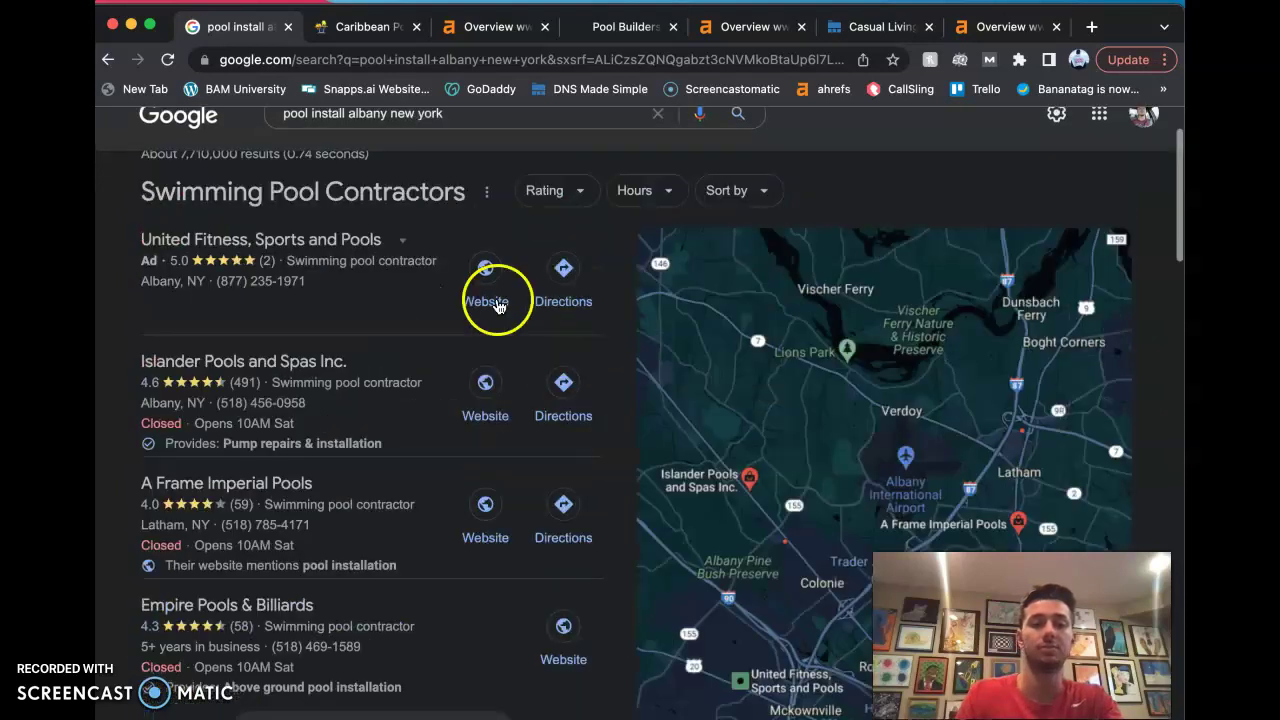
{"action": "scroll", "coordinate": [249, 320], "scroll_direction": "up", "scroll_amount": 2}
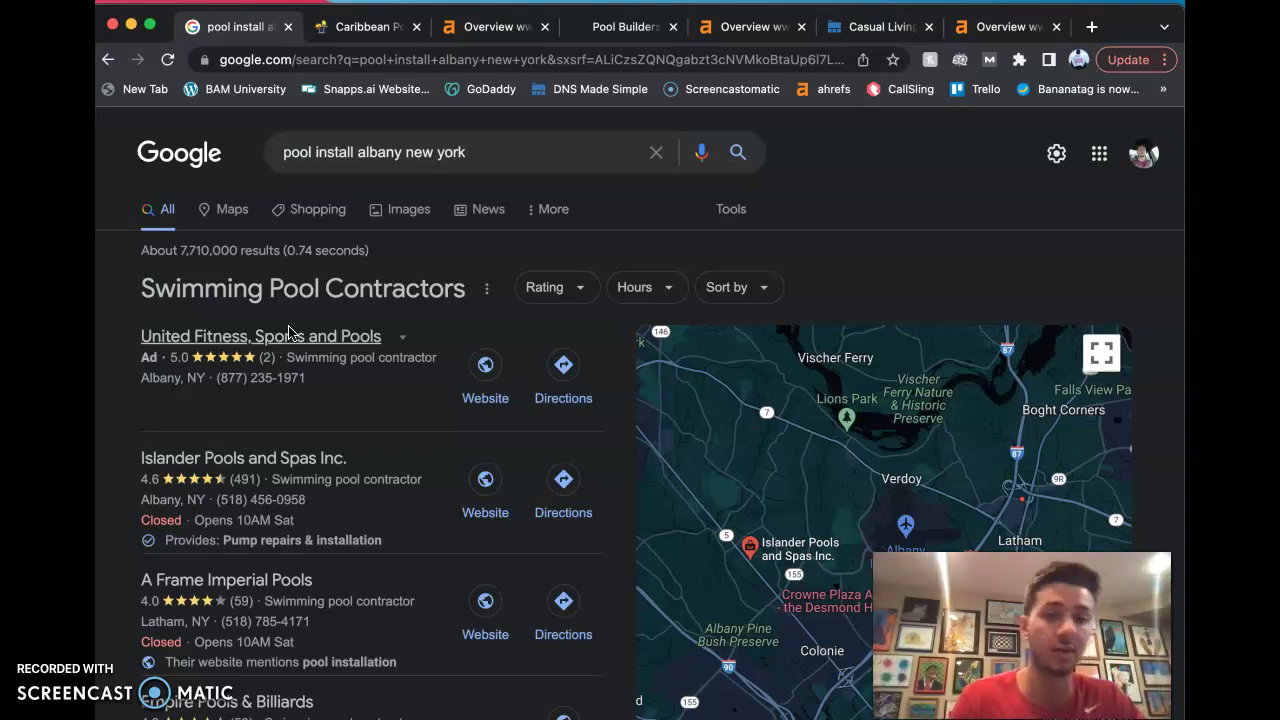
Browse the Caribbean Pools and Spas homepage down through its customer testimonials.
{"action": "left_click", "coordinate": [368, 27]}
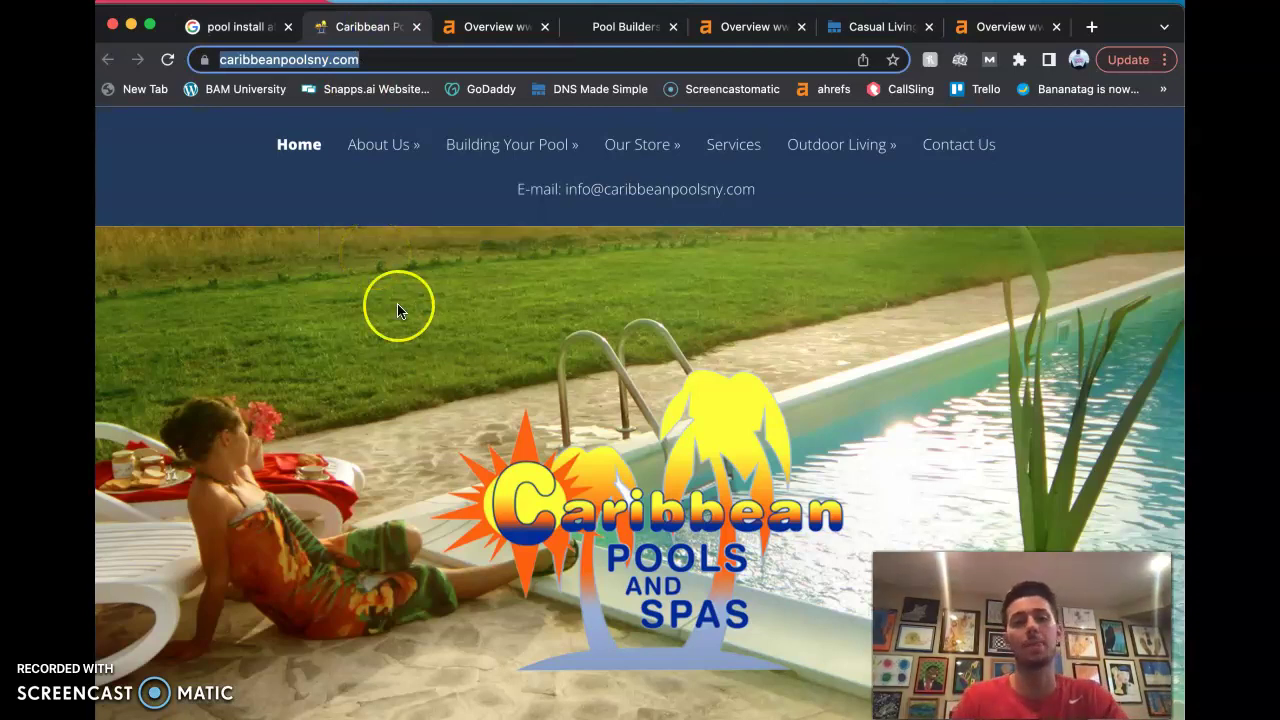
{"action": "scroll", "coordinate": [397, 310], "scroll_direction": "down", "scroll_amount": 2}
{"action": "scroll", "coordinate": [397, 310], "scroll_direction": "down", "scroll_amount": 3}
{"action": "scroll", "coordinate": [397, 310], "scroll_direction": "down", "scroll_amount": 5}
{"action": "scroll", "coordinate": [397, 310], "scroll_direction": "down", "scroll_amount": 2}
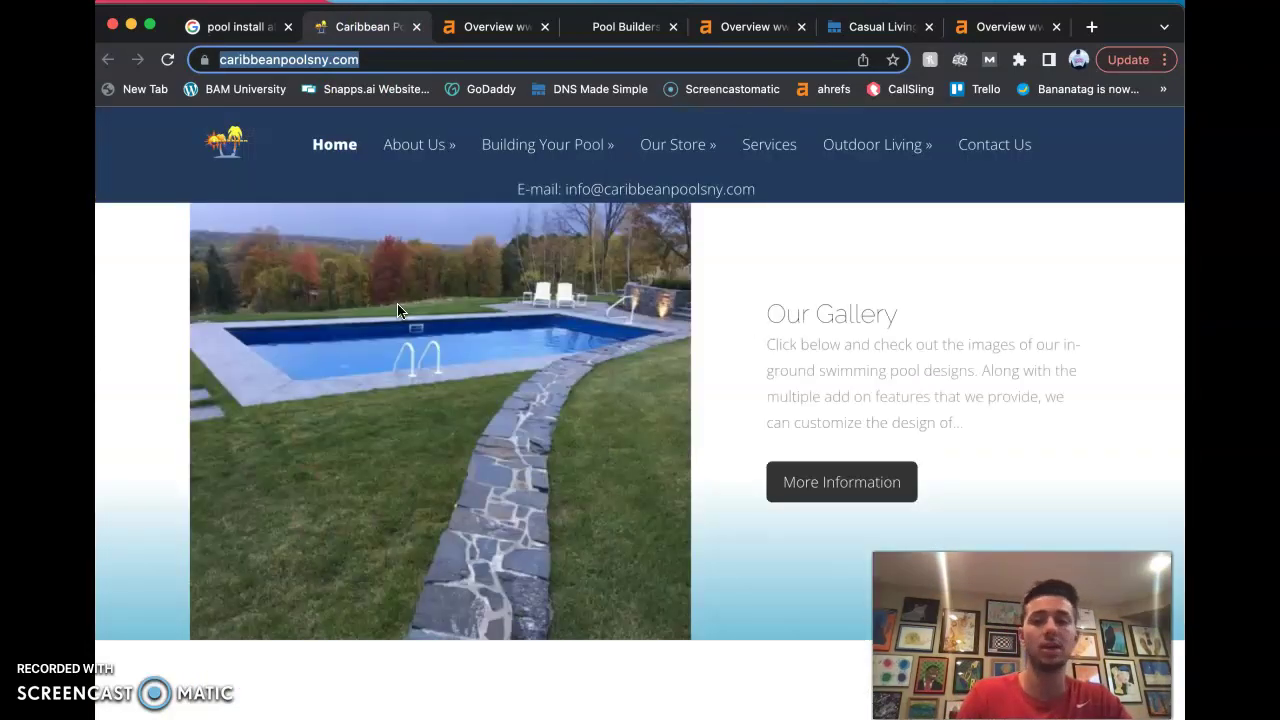
{"action": "scroll", "coordinate": [397, 310], "scroll_direction": "down", "scroll_amount": 5}
{"action": "scroll", "coordinate": [397, 310], "scroll_direction": "down", "scroll_amount": 3}
{"action": "scroll", "coordinate": [397, 310], "scroll_direction": "down", "scroll_amount": 1}
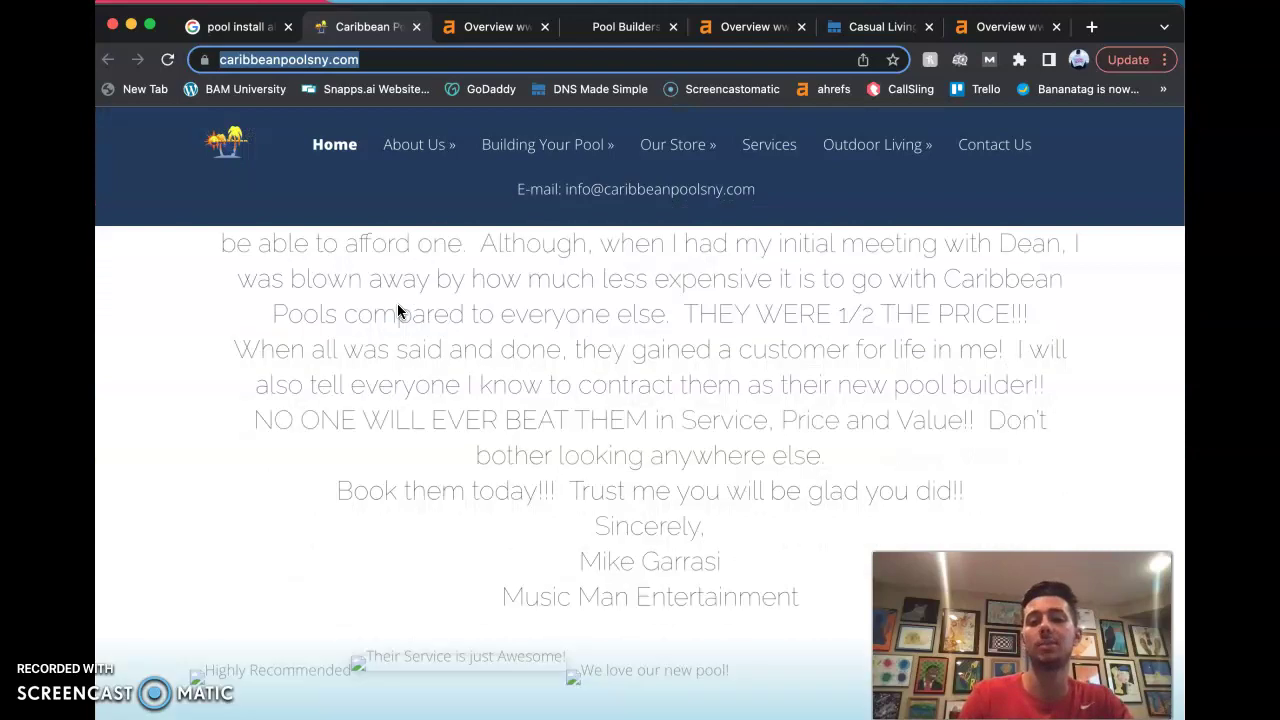
{"action": "scroll", "coordinate": [480, 517], "scroll_direction": "down", "scroll_amount": 2}
{"action": "scroll", "coordinate": [480, 517], "scroll_direction": "down", "scroll_amount": 5}
{"action": "scroll", "coordinate": [480, 517], "scroll_direction": "down", "scroll_amount": 2}
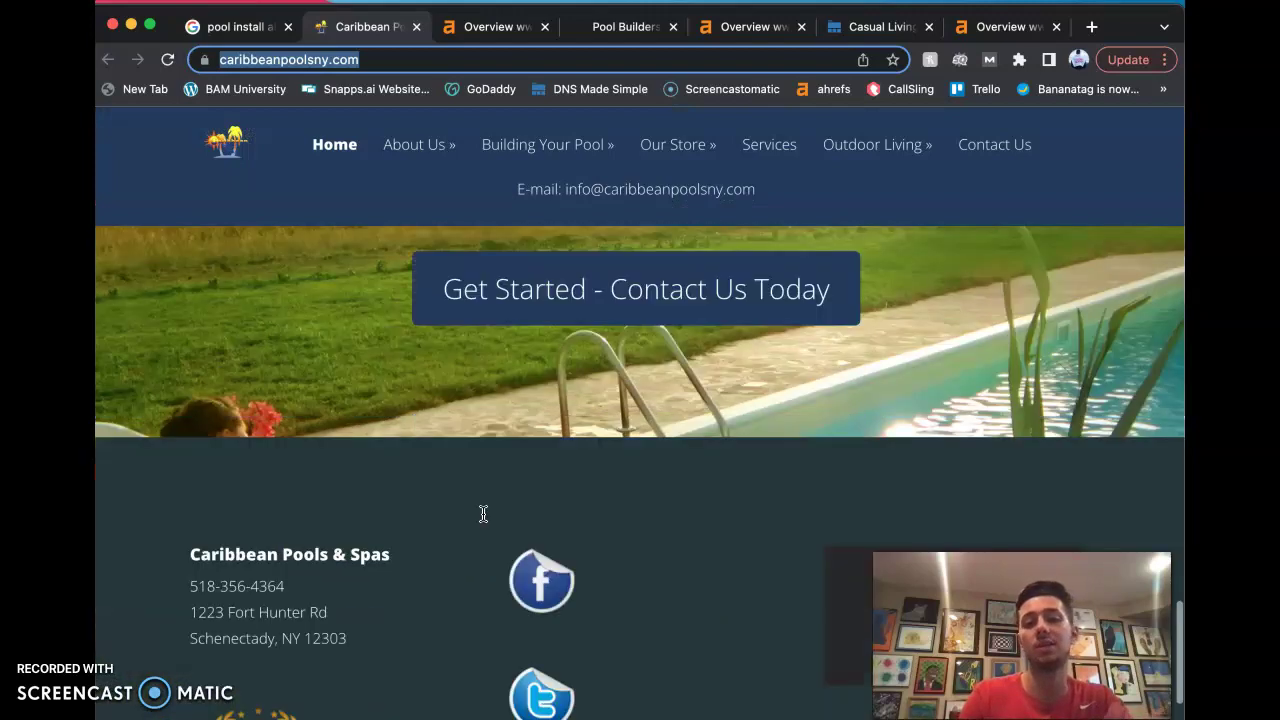
{"action": "scroll", "coordinate": [483, 514], "scroll_direction": "down", "scroll_amount": 3}
{"action": "scroll", "coordinate": [483, 514], "scroll_direction": "up", "scroll_amount": 8}
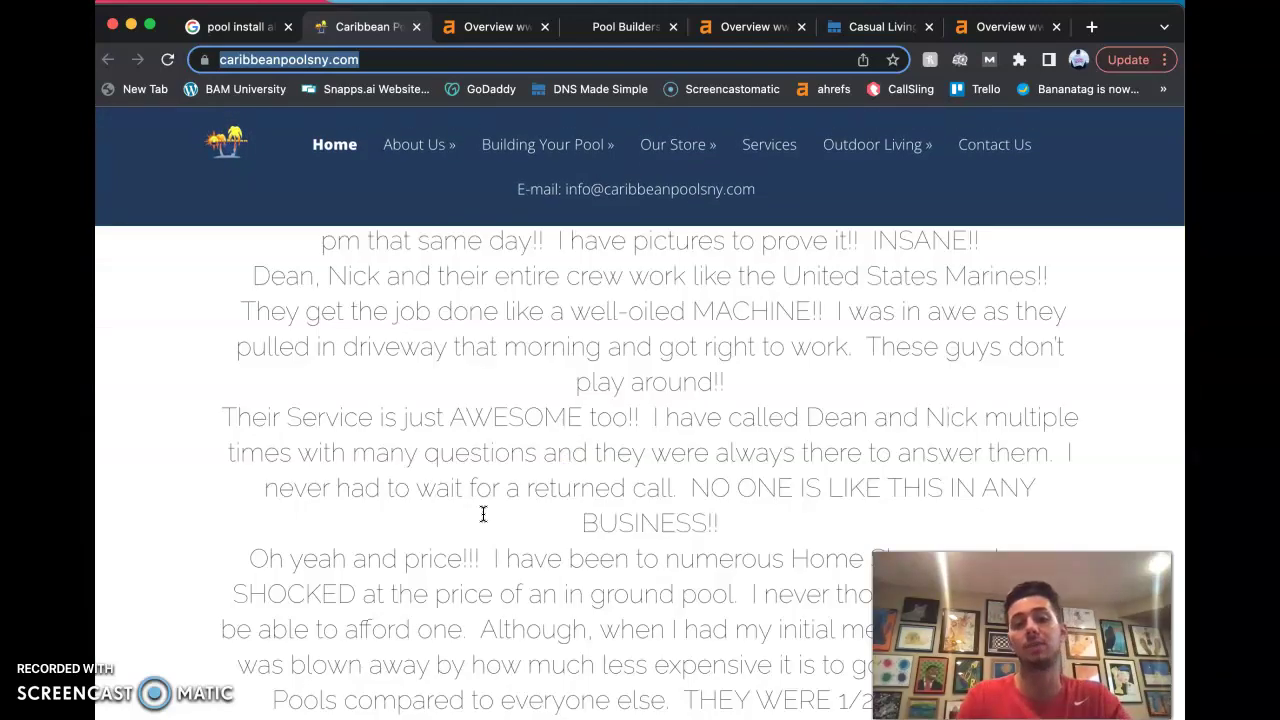
{"action": "scroll", "coordinate": [483, 514], "scroll_direction": "up", "scroll_amount": 10}
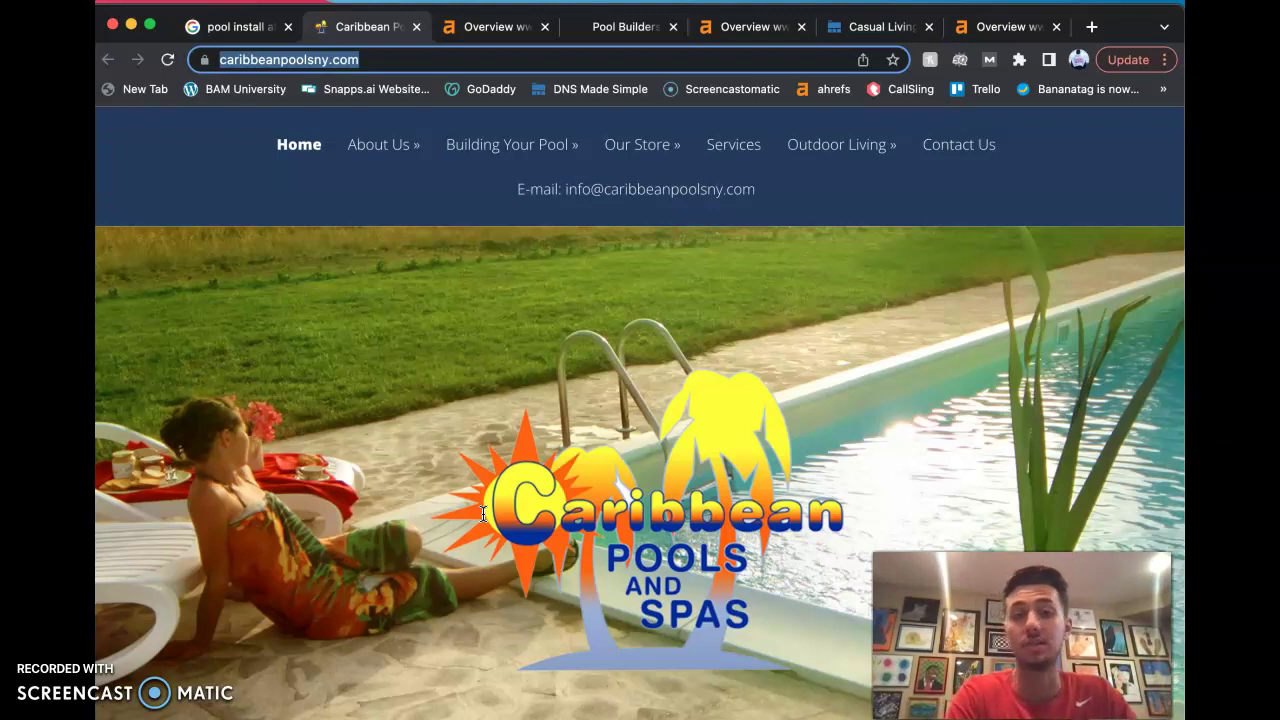
Bring up the Ahrefs Site Explorer overview for caribbeanpoolsny.com.
{"action": "left_click", "coordinate": [492, 27]}
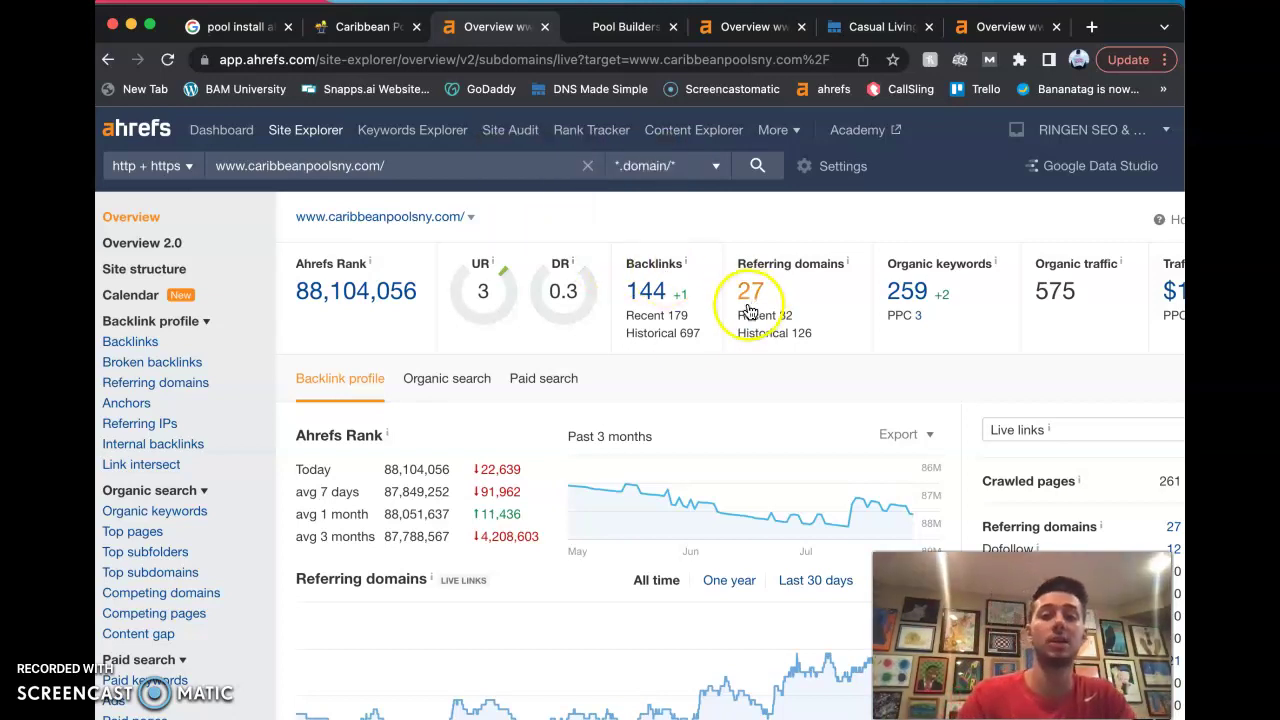
Review the caribbeanpoolsny.com overview charts and open its 259 organic keywords report.
{"action": "scroll", "coordinate": [1095, 323], "scroll_direction": "right", "scroll_amount": 2}
{"action": "scroll", "coordinate": [1095, 323], "scroll_direction": "right", "scroll_amount": 2}
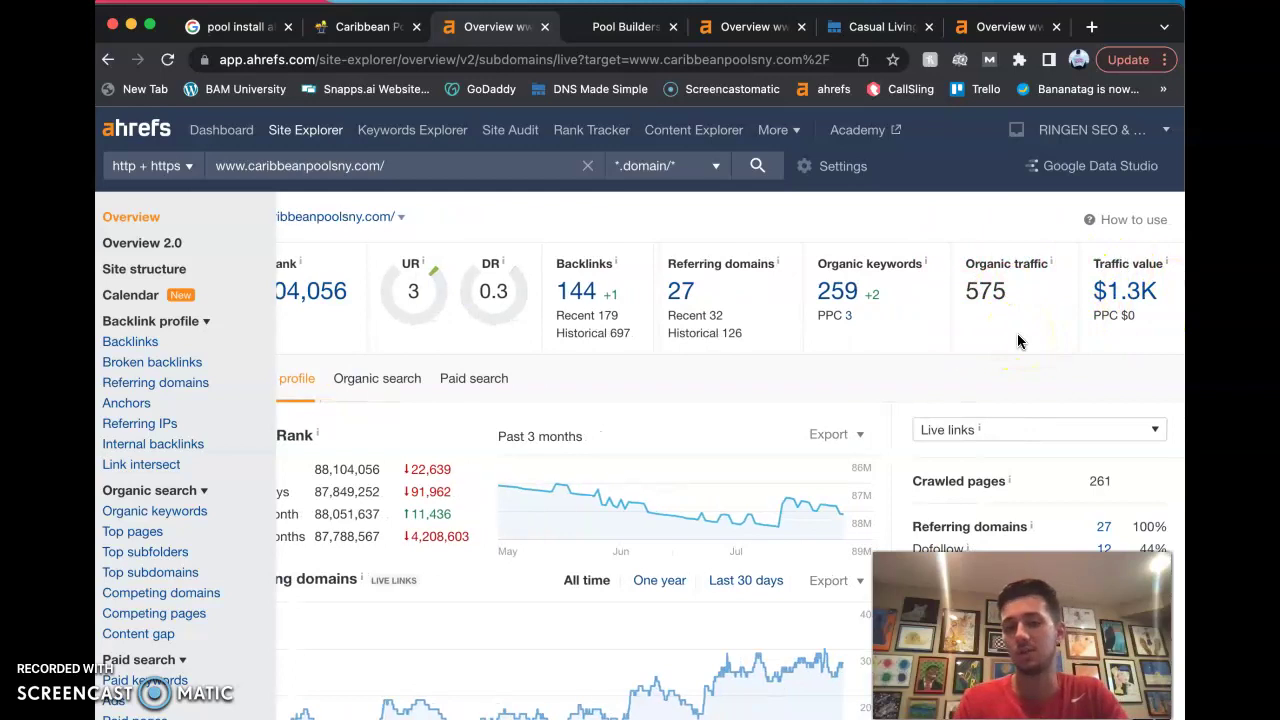
{"action": "scroll", "coordinate": [1018, 342], "scroll_direction": "left", "scroll_amount": 2}
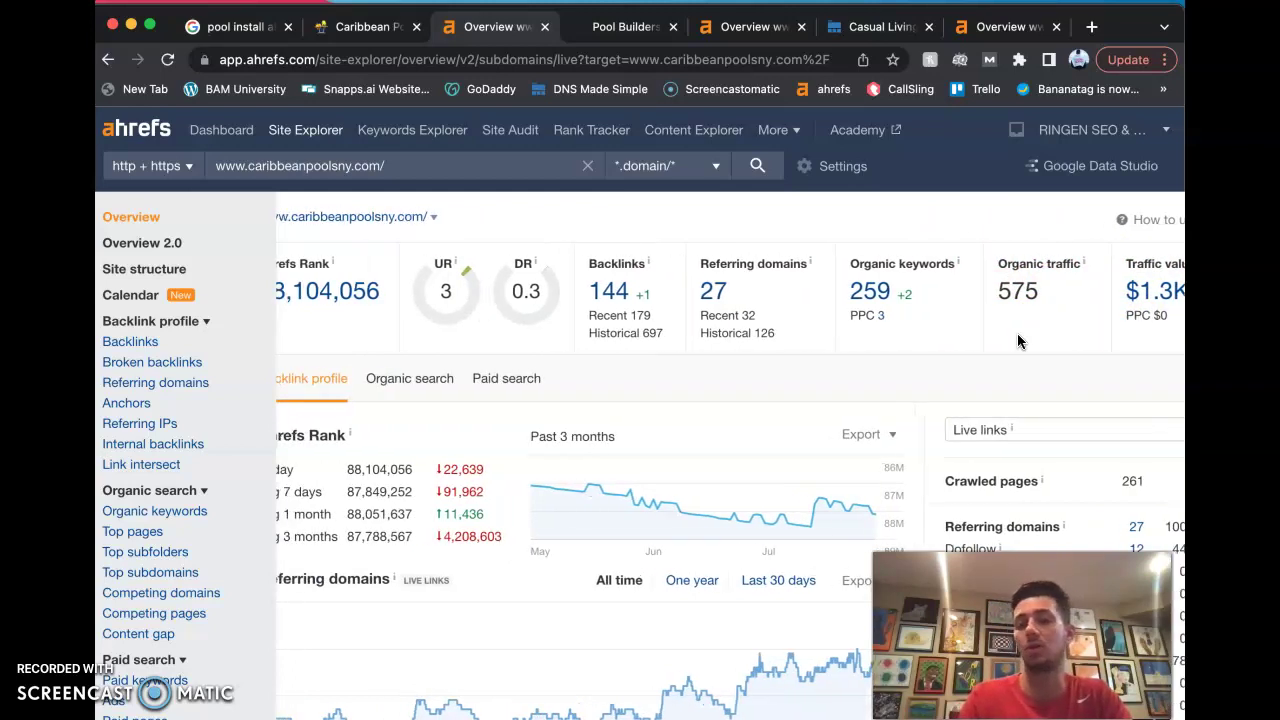
{"action": "scroll", "coordinate": [1100, 288], "scroll_direction": "right", "scroll_amount": 2}
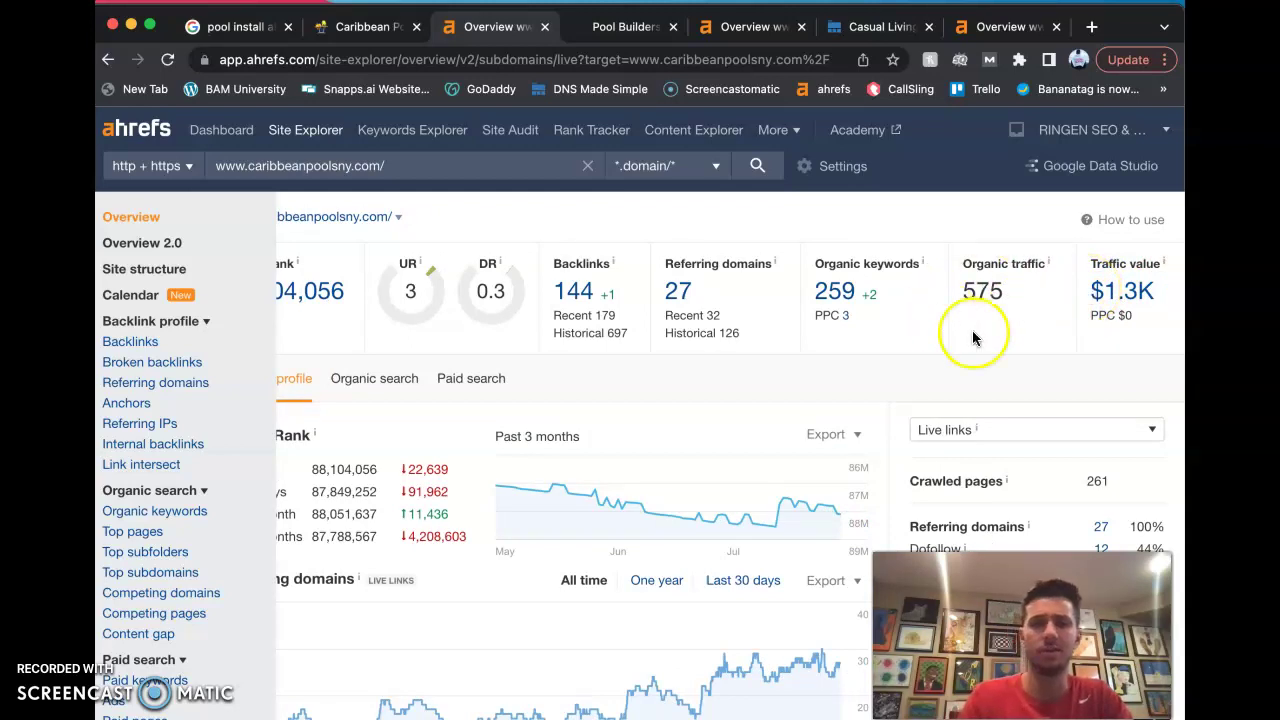
{"action": "scroll", "coordinate": [1038, 300], "scroll_direction": "left", "scroll_amount": 2}
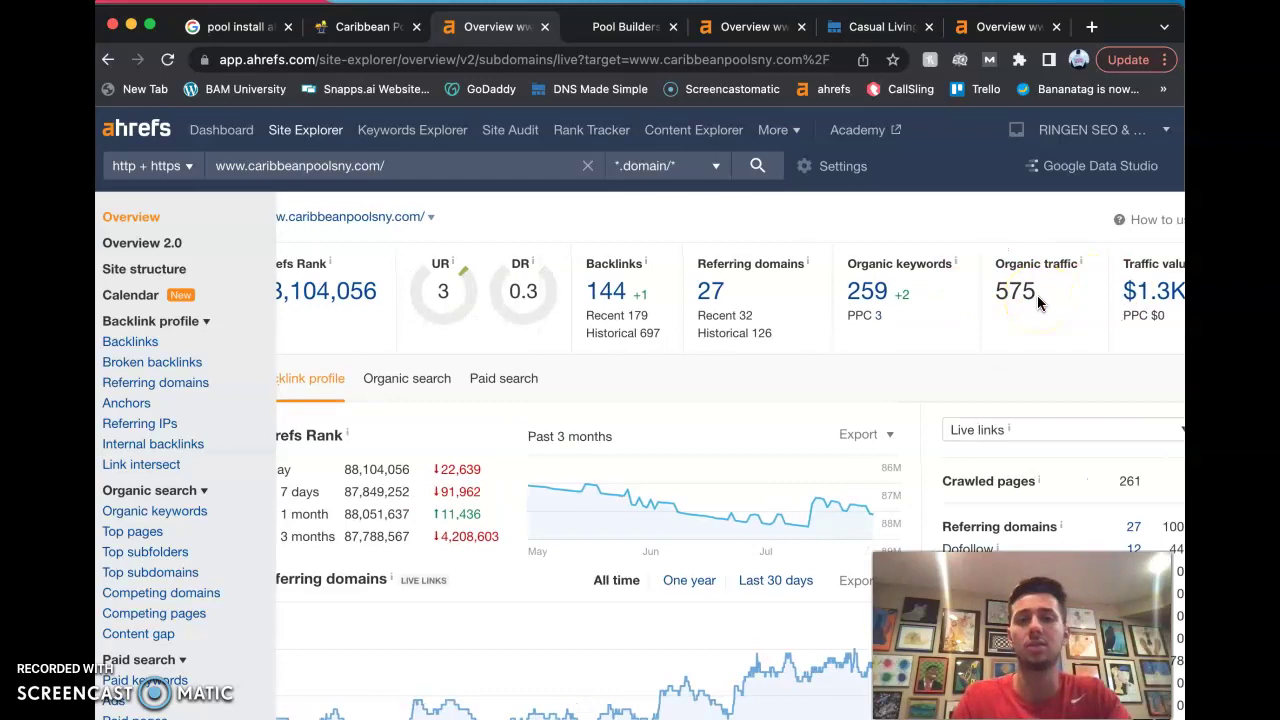
{"action": "scroll", "coordinate": [1037, 295], "scroll_direction": "left", "scroll_amount": 2}
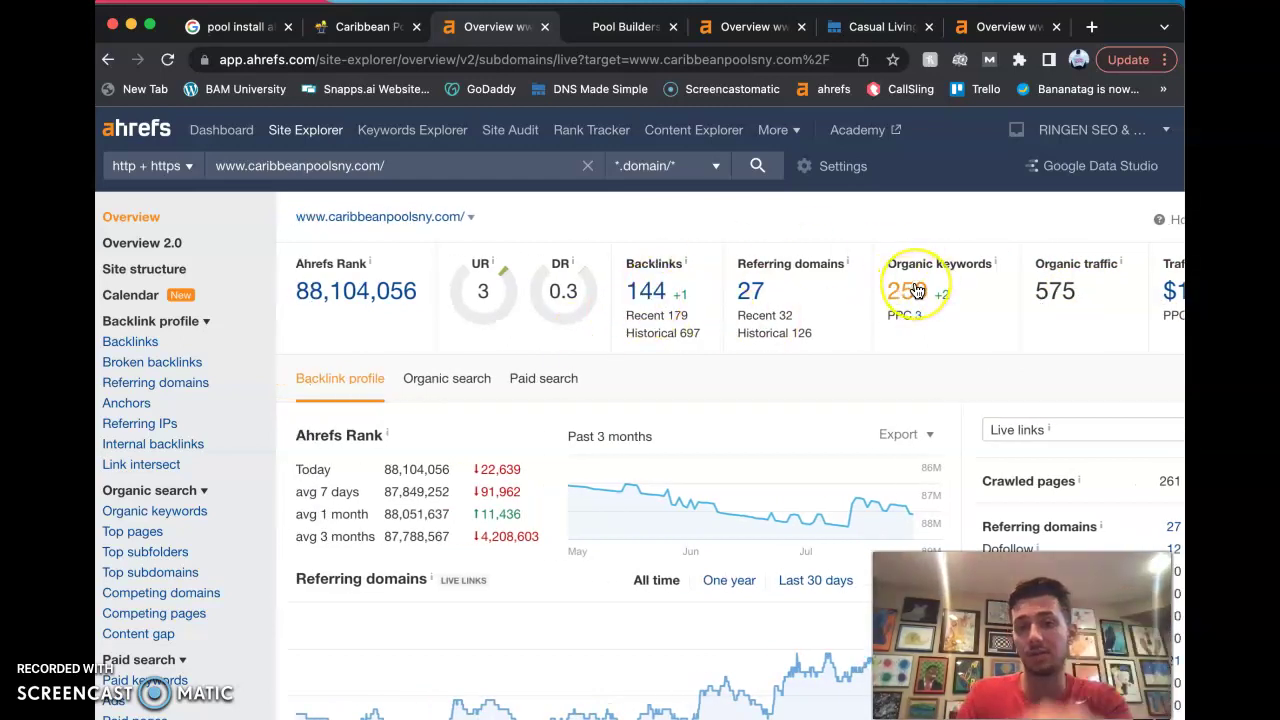
{"action": "left_click", "coordinate": [785, 278]}
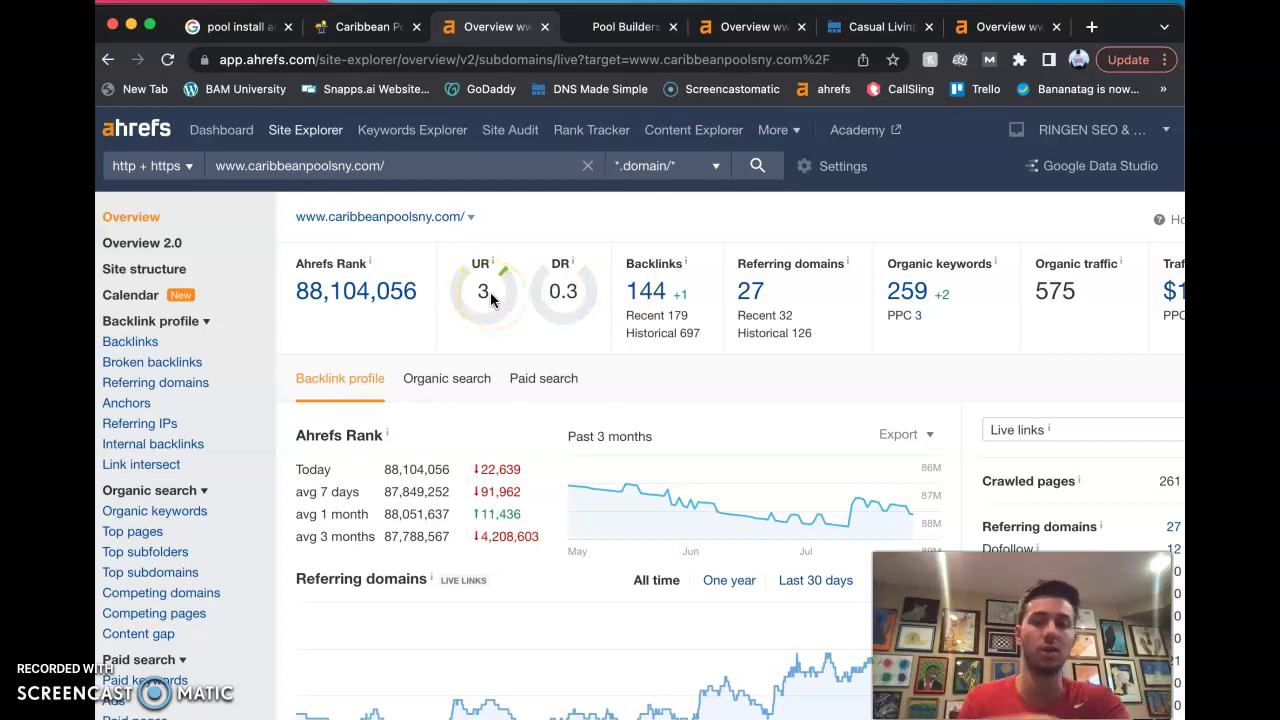
{"action": "left_click", "coordinate": [898, 302]}
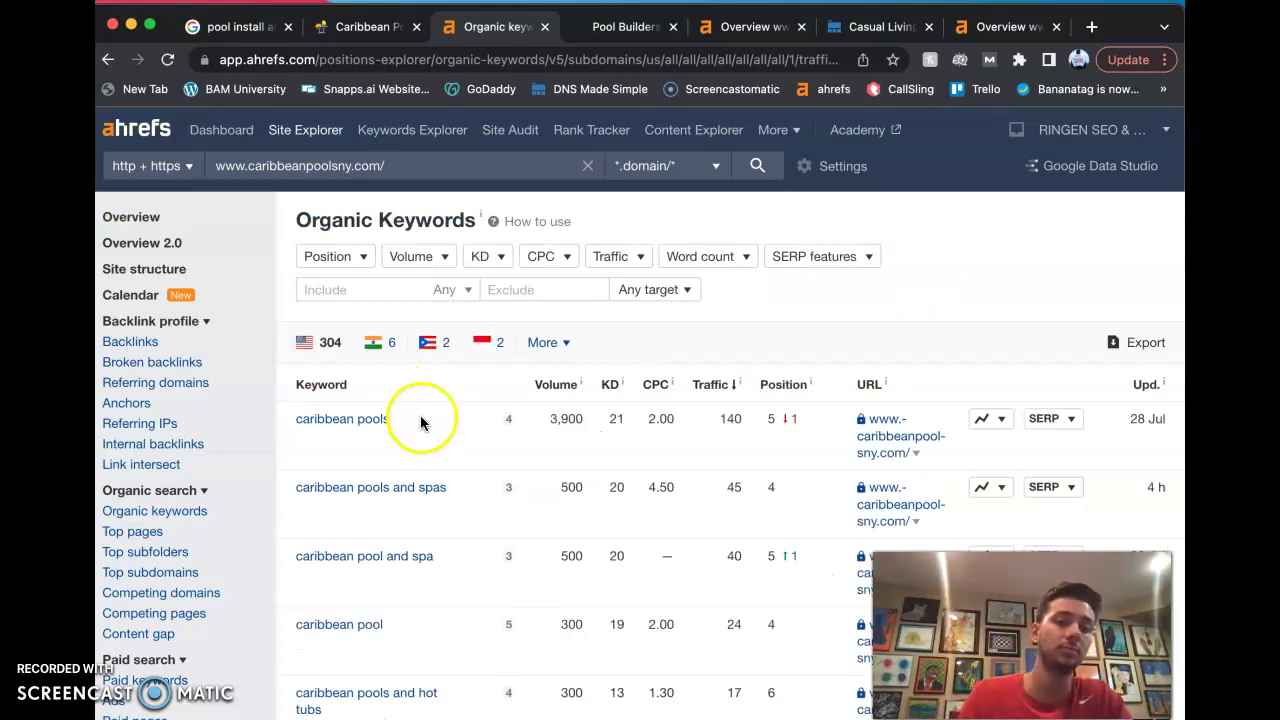
Review caribbeanpoolsny.com's keyword rankings down to 'local pool companies' at position 18.
{"action": "scroll", "coordinate": [420, 423], "scroll_direction": "down", "scroll_amount": 1}
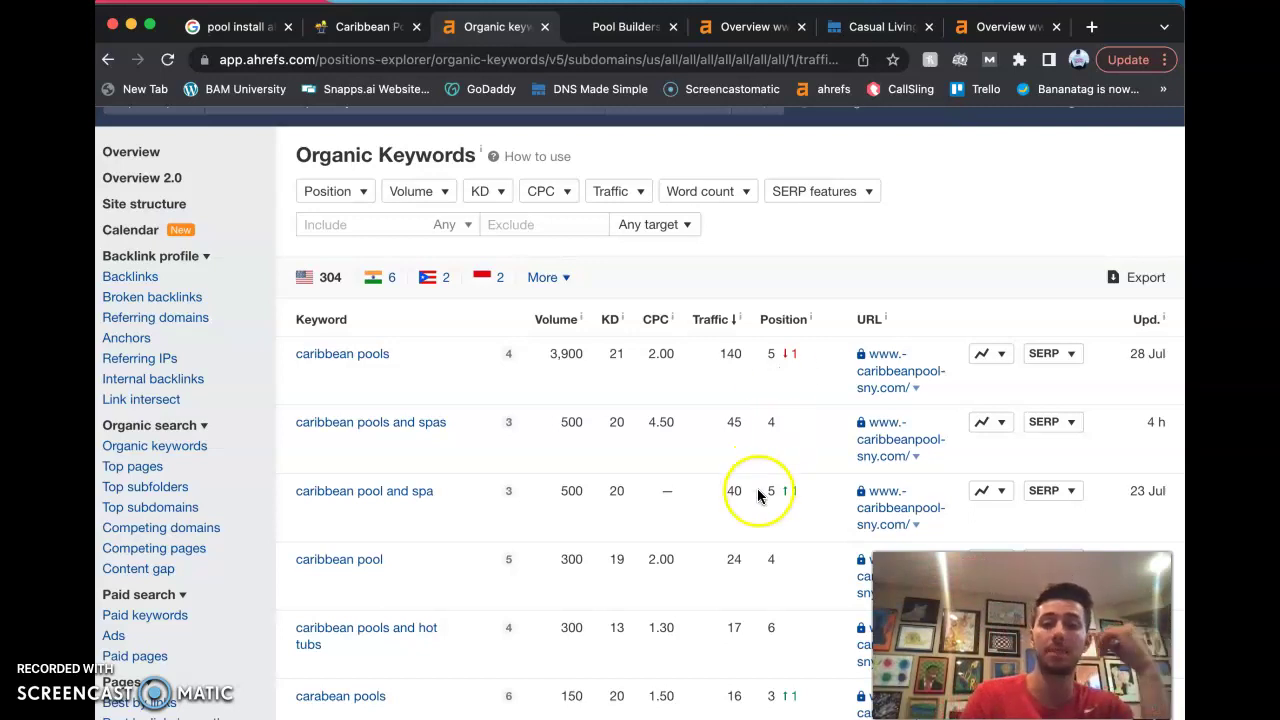
{"action": "scroll", "coordinate": [752, 542], "scroll_direction": "down", "scroll_amount": 3}
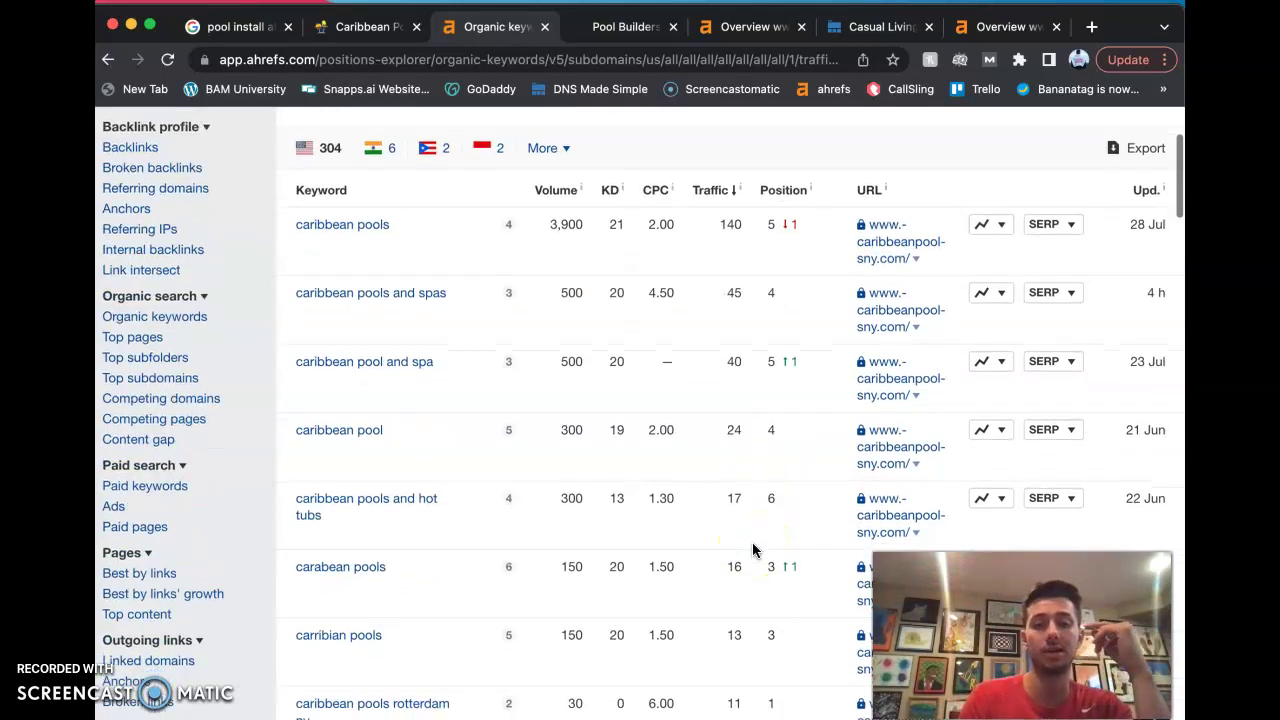
{"action": "scroll", "coordinate": [544, 573], "scroll_direction": "down", "scroll_amount": 2}
{"action": "scroll", "coordinate": [538, 590], "scroll_direction": "down", "scroll_amount": 4}
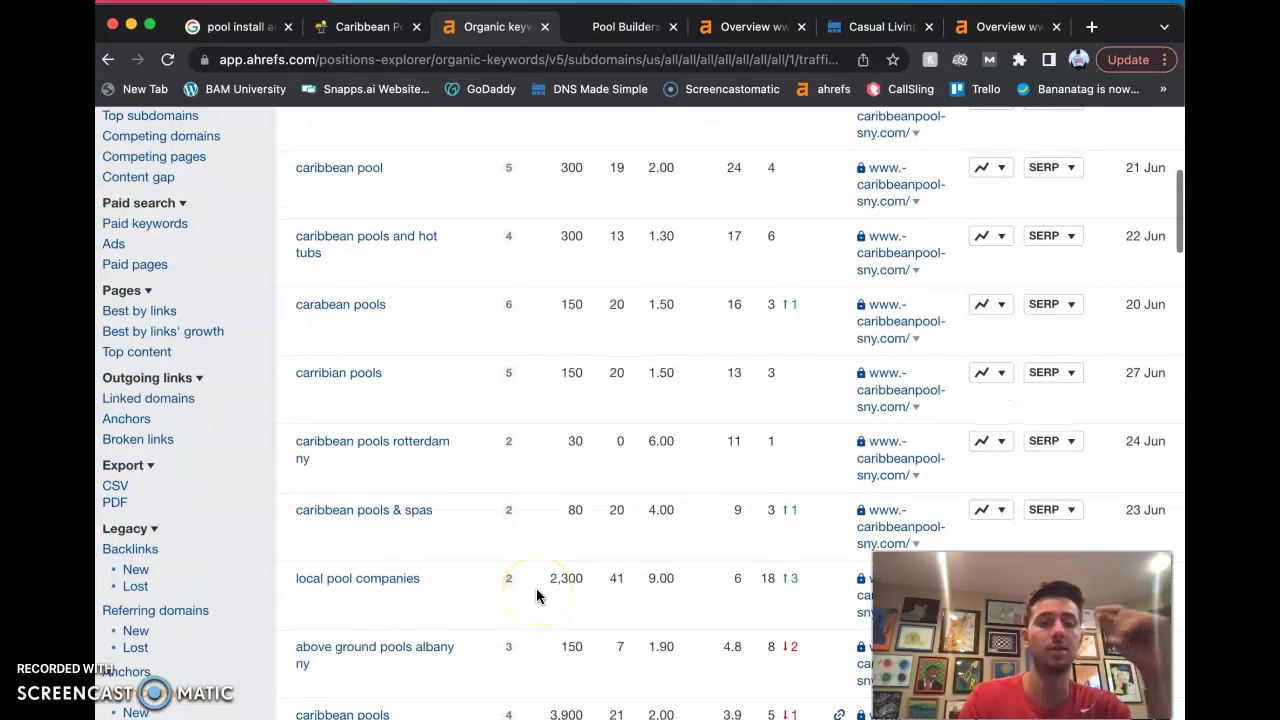
{"action": "scroll", "coordinate": [536, 592], "scroll_direction": "down", "scroll_amount": 2}
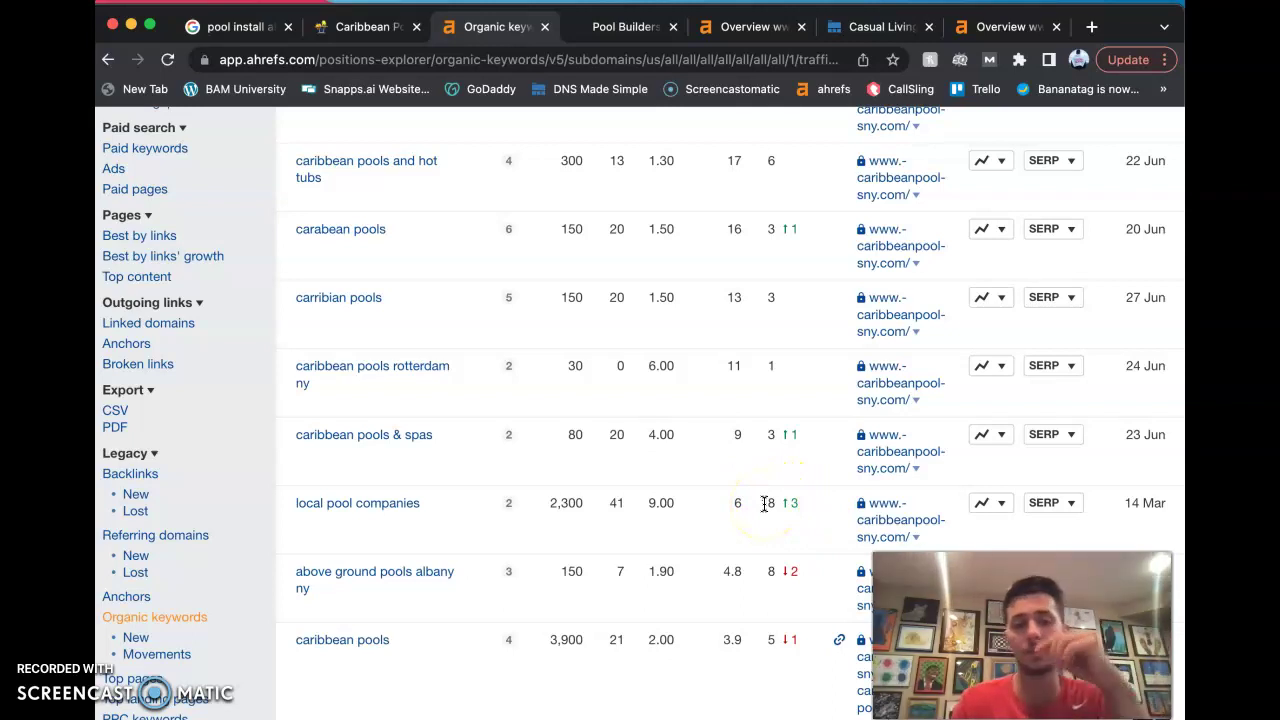
{"action": "scroll", "coordinate": [645, 610], "scroll_direction": "down", "scroll_amount": 1}
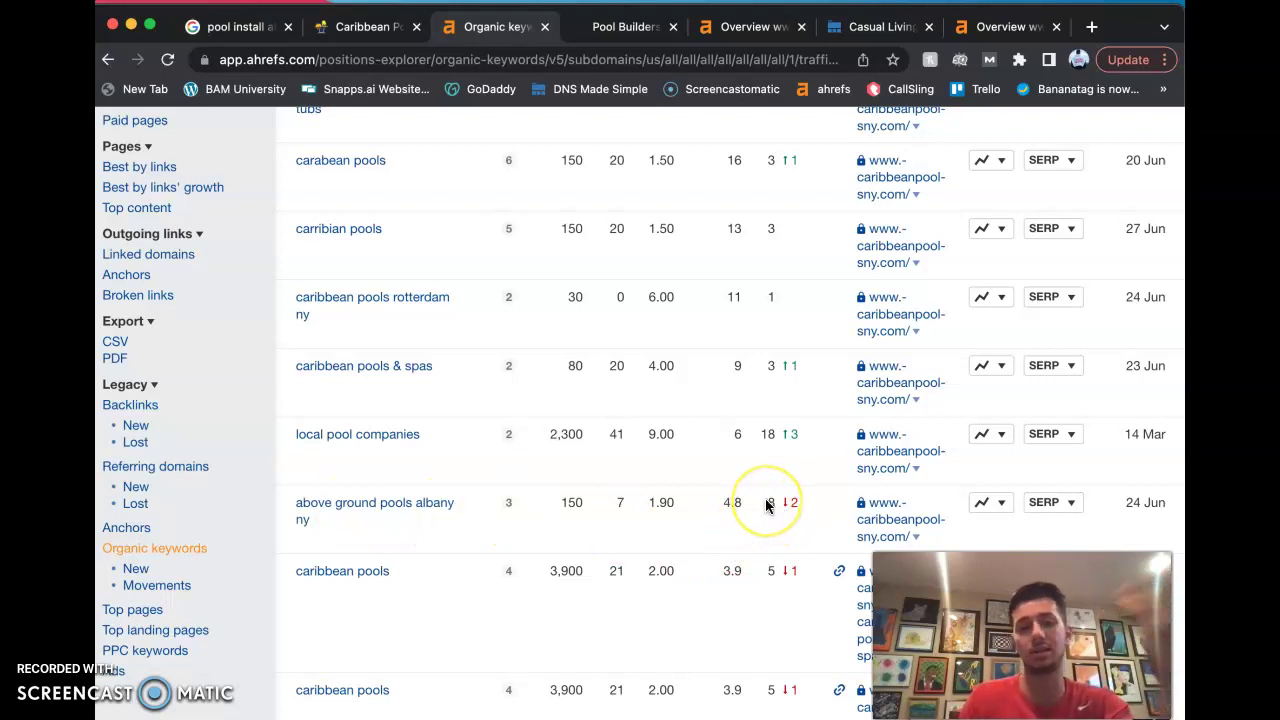
{"action": "scroll", "coordinate": [770, 506], "scroll_direction": "down", "scroll_amount": 1}
{"action": "scroll", "coordinate": [767, 506], "scroll_direction": "down", "scroll_amount": 2}
{"action": "scroll", "coordinate": [767, 506], "scroll_direction": "down", "scroll_amount": 2}
{"action": "scroll", "coordinate": [767, 506], "scroll_direction": "down", "scroll_amount": 2}
{"action": "scroll", "coordinate": [767, 506], "scroll_direction": "down", "scroll_amount": 2}
{"action": "scroll", "coordinate": [765, 505], "scroll_direction": "down", "scroll_amount": 3}
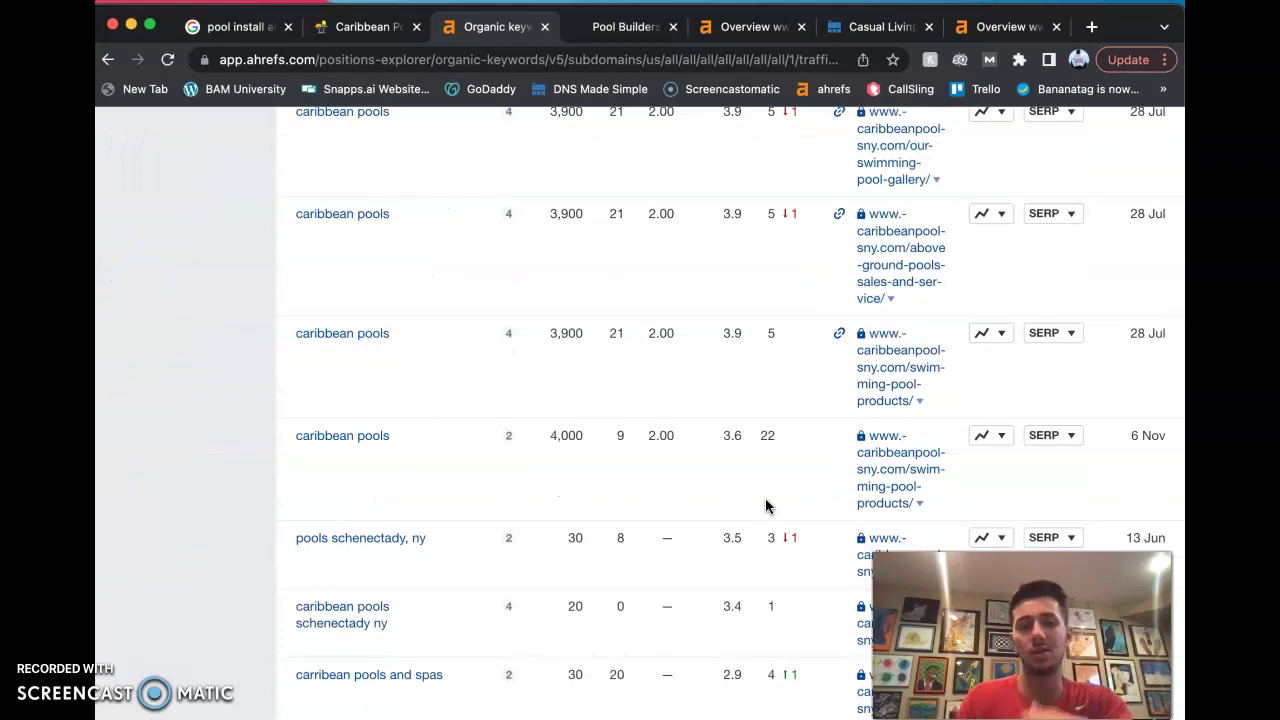
{"action": "scroll", "coordinate": [765, 505], "scroll_direction": "down", "scroll_amount": 1}
{"action": "scroll", "coordinate": [767, 505], "scroll_direction": "down", "scroll_amount": 1}
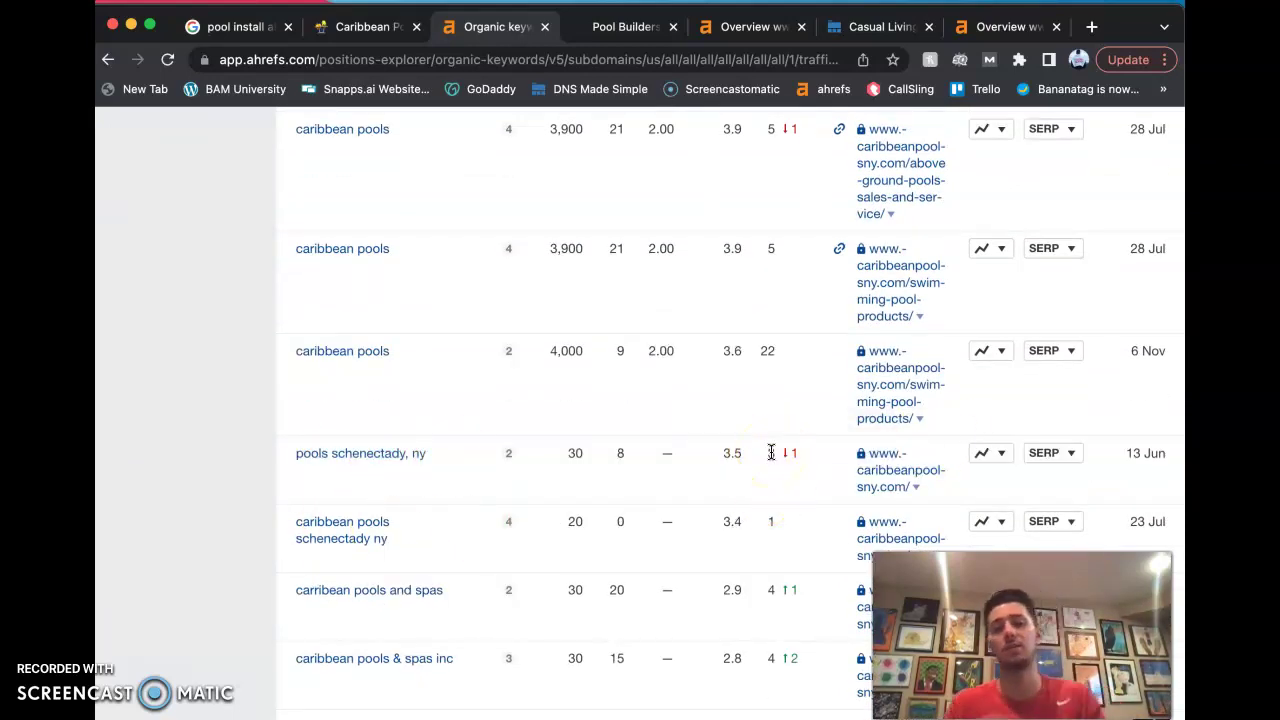
{"action": "scroll", "coordinate": [608, 540], "scroll_direction": "up", "scroll_amount": 10}
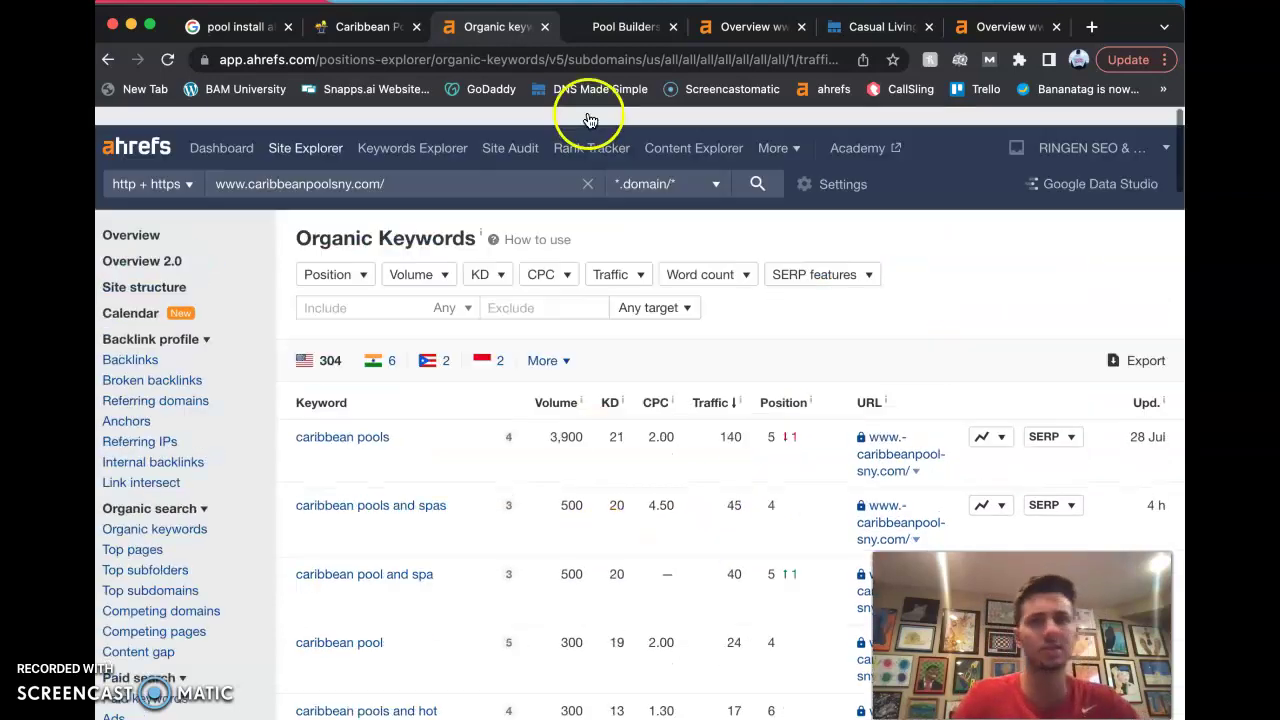
Browse the DelGallo Country Pools homepage, then bring up its Ahrefs overview.
{"action": "left_click", "coordinate": [607, 30]}
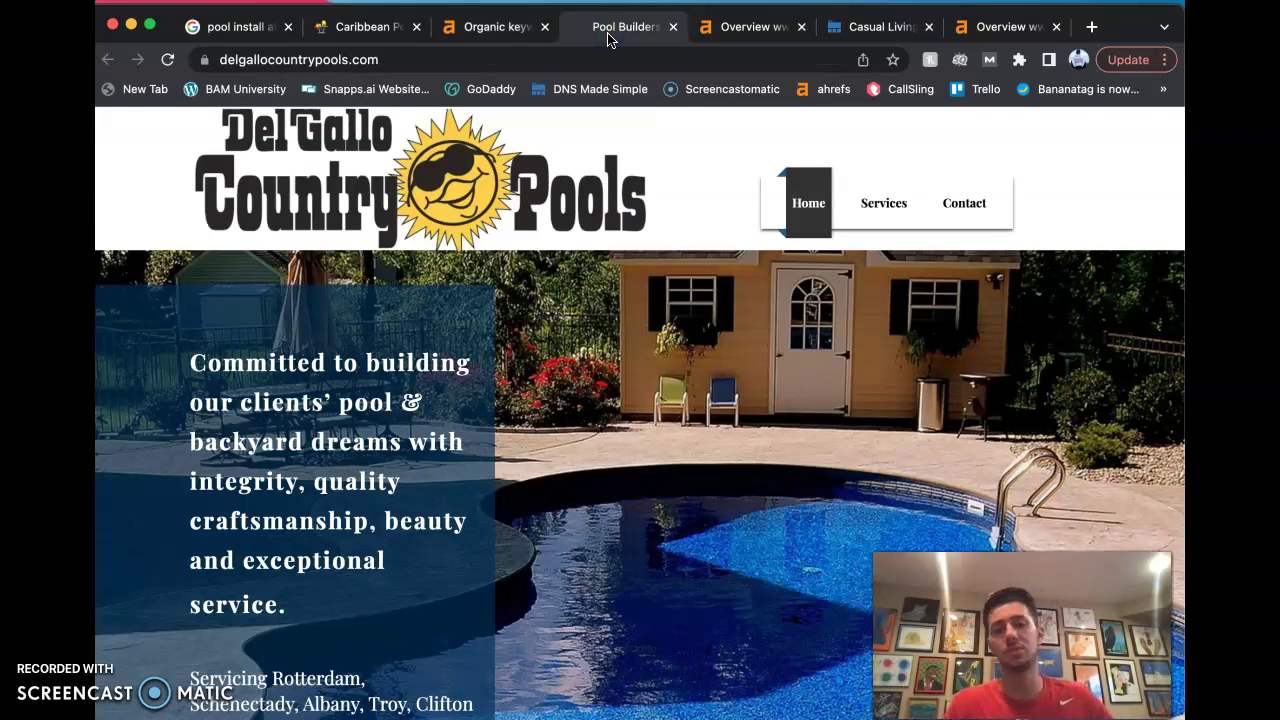
{"action": "scroll", "coordinate": [624, 394], "scroll_direction": "down", "scroll_amount": 2}
{"action": "scroll", "coordinate": [627, 400], "scroll_direction": "down", "scroll_amount": 3}
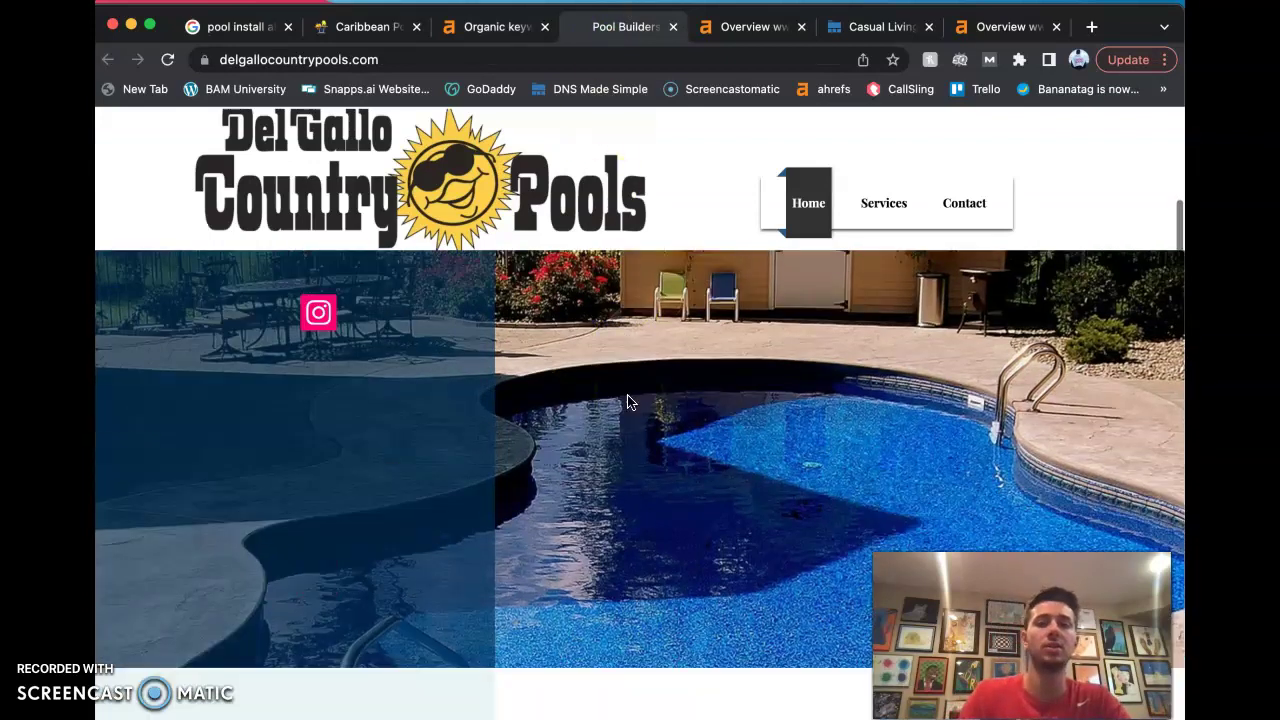
{"action": "scroll", "coordinate": [627, 401], "scroll_direction": "down", "scroll_amount": 5}
{"action": "scroll", "coordinate": [627, 401], "scroll_direction": "down", "scroll_amount": 3}
{"action": "scroll", "coordinate": [627, 401], "scroll_direction": "down", "scroll_amount": 3}
{"action": "scroll", "coordinate": [627, 401], "scroll_direction": "down", "scroll_amount": 4}
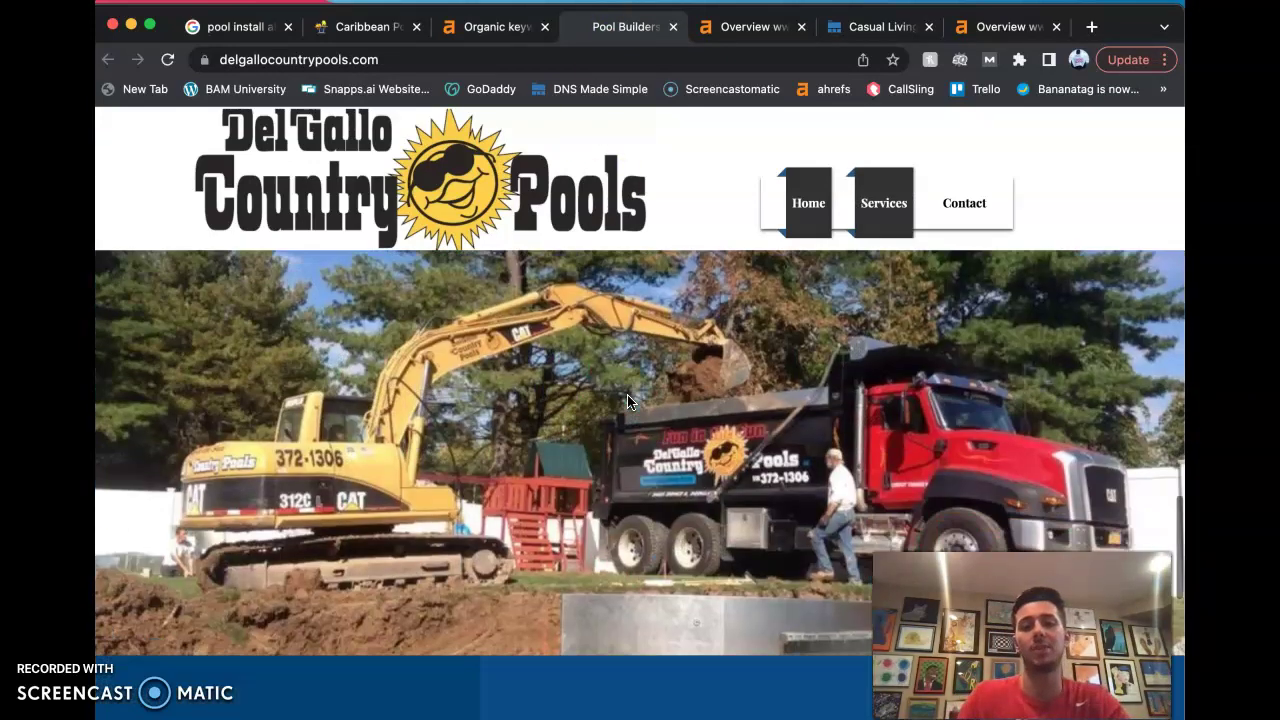
{"action": "scroll", "coordinate": [627, 401], "scroll_direction": "down", "scroll_amount": 5}
{"action": "scroll", "coordinate": [627, 401], "scroll_direction": "down", "scroll_amount": 3}
{"action": "scroll", "coordinate": [627, 401], "scroll_direction": "down", "scroll_amount": 5}
{"action": "left_click", "coordinate": [627, 401]}
{"action": "left_click", "coordinate": [622, 88]}
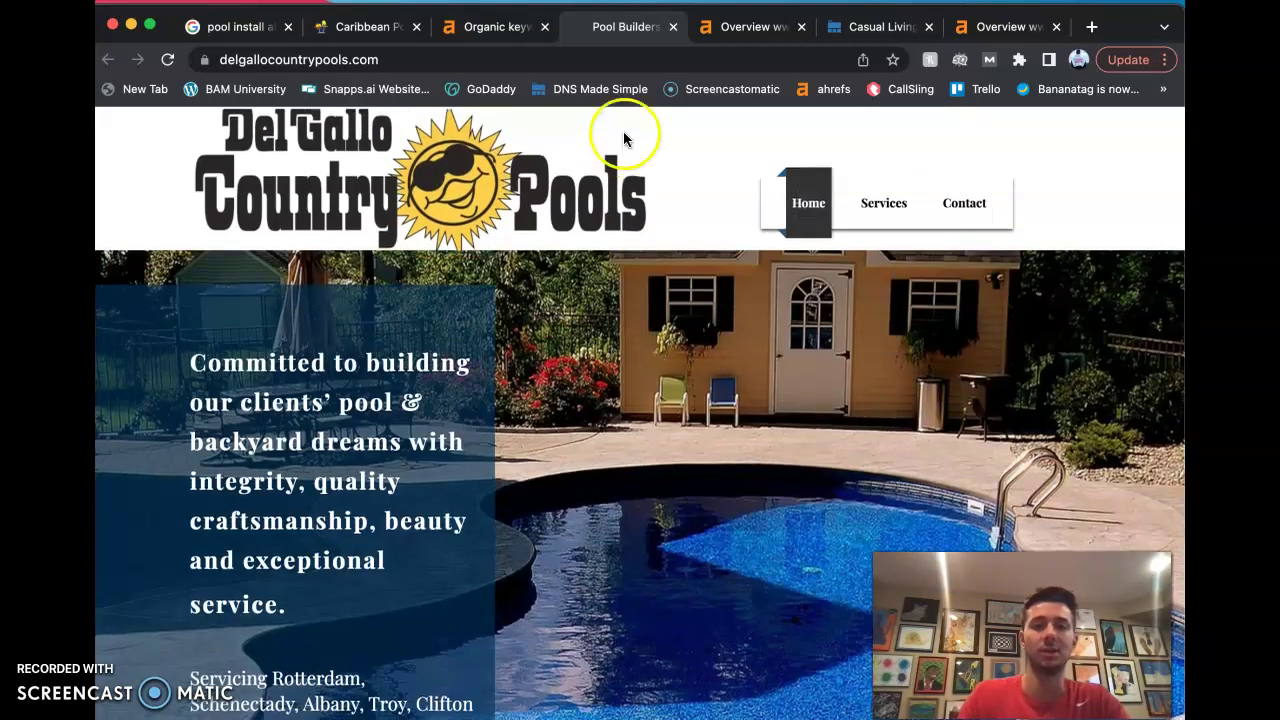
{"action": "left_click", "coordinate": [740, 27]}
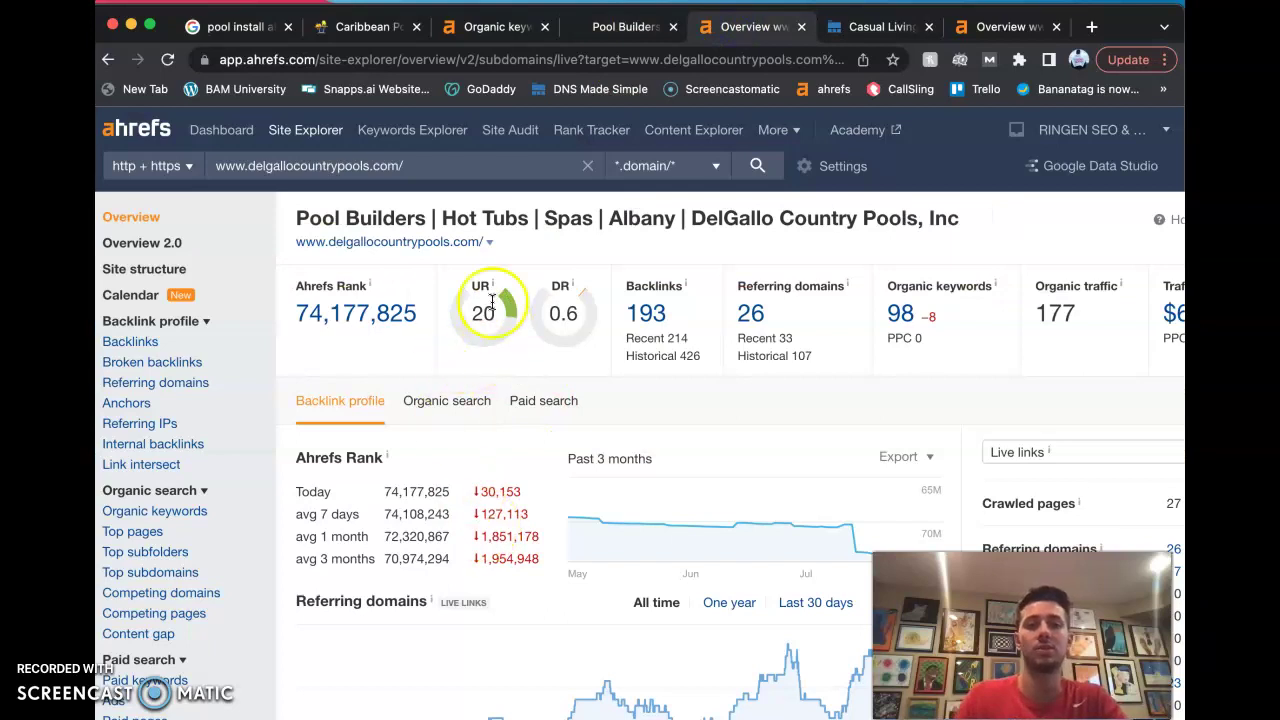
{"action": "mouse_move", "coordinate": [484, 287]}
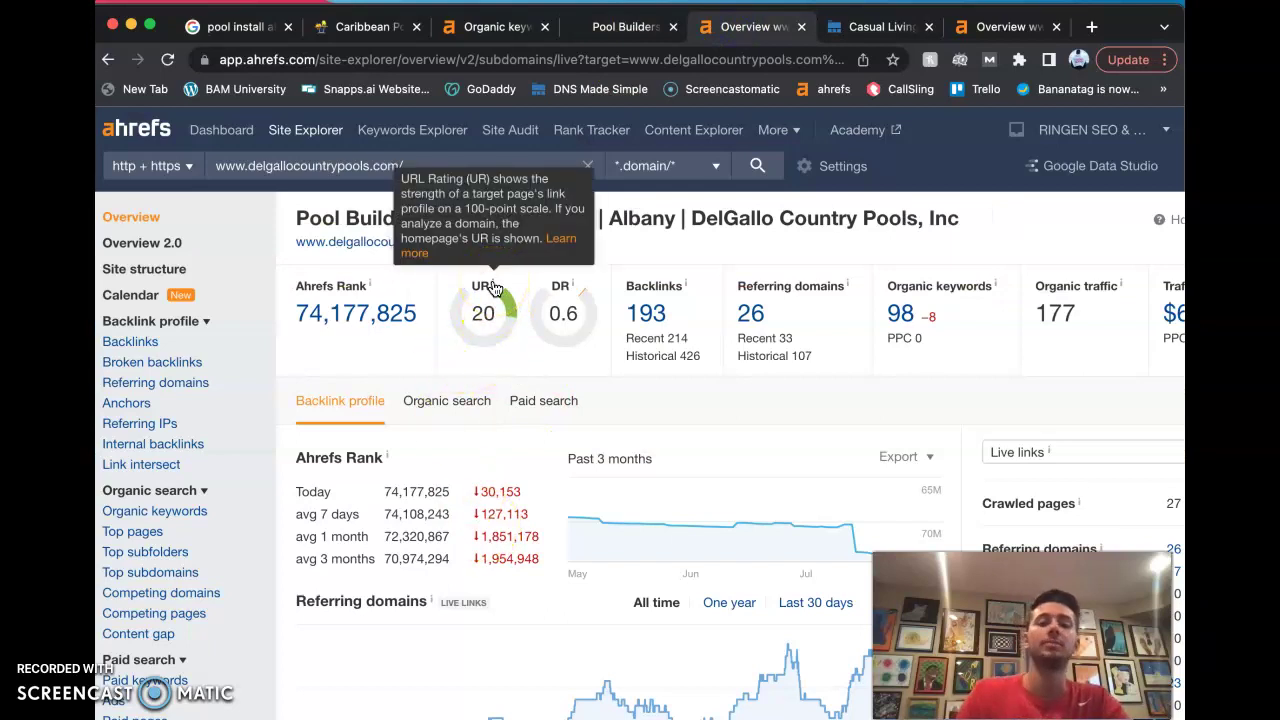
Dismiss DelGallo's UR tooltip, browse the Casual Living Pools site, then view its Ahrefs overview.
{"action": "left_click", "coordinate": [501, 341]}
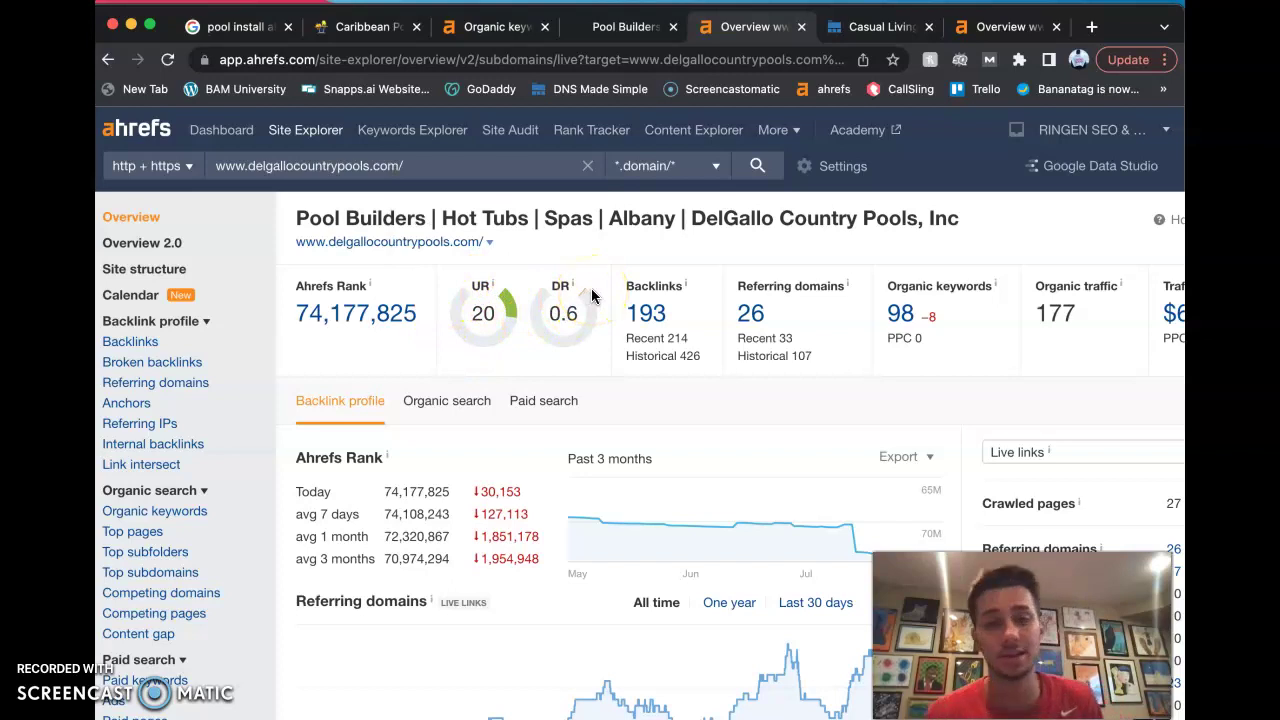
{"action": "scroll", "coordinate": [1030, 340], "scroll_direction": "right", "scroll_amount": 2}
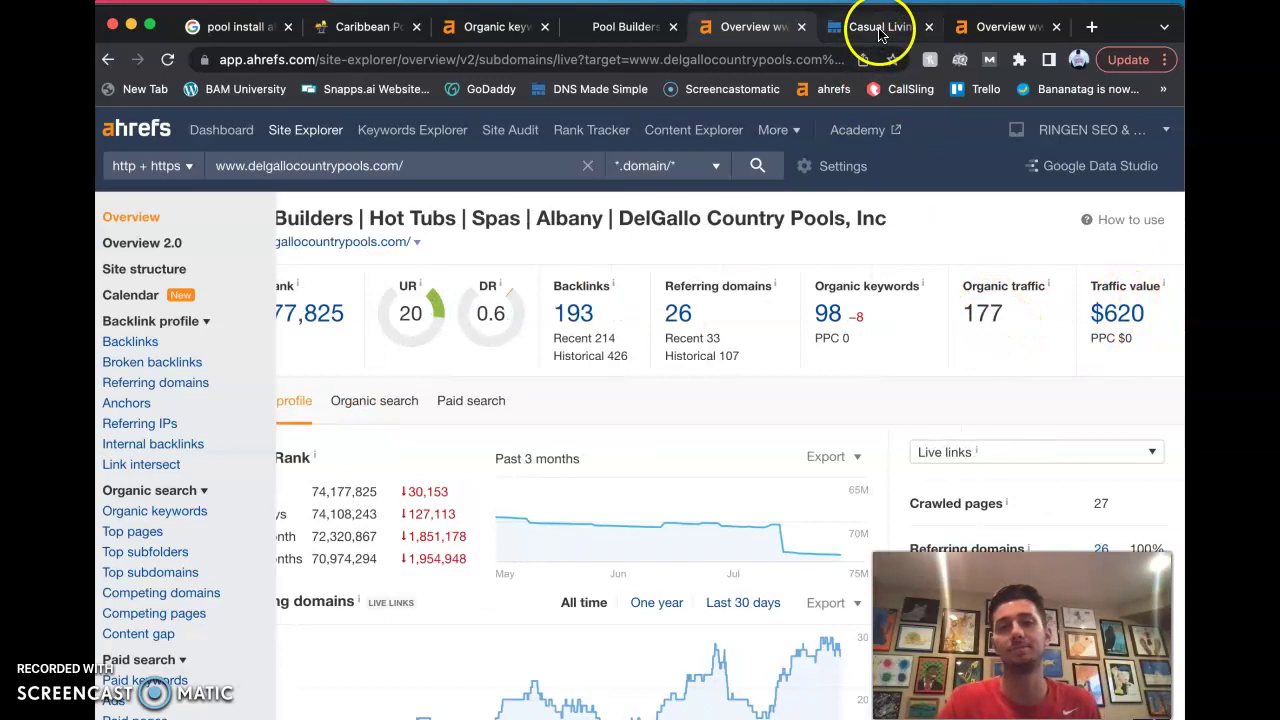
{"action": "left_click", "coordinate": [866, 28]}
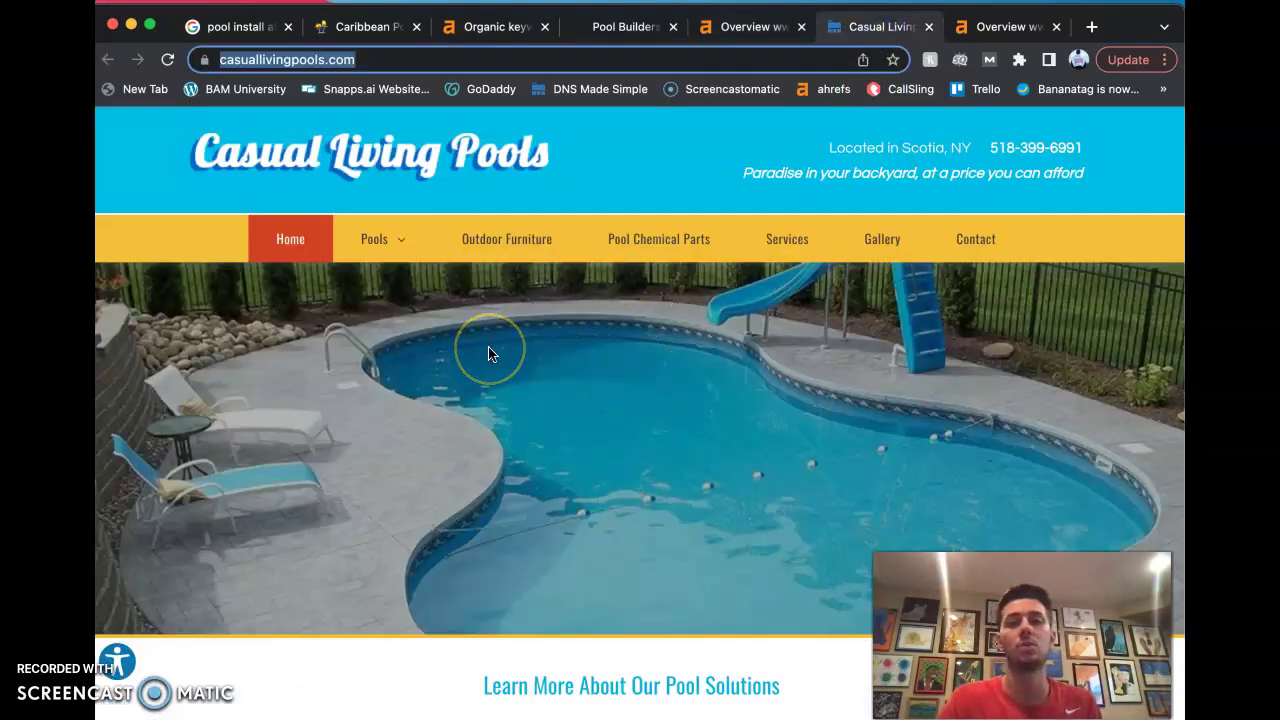
{"action": "scroll", "coordinate": [490, 349], "scroll_direction": "down", "scroll_amount": 3}
{"action": "scroll", "coordinate": [490, 349], "scroll_direction": "down", "scroll_amount": 4}
{"action": "scroll", "coordinate": [488, 352], "scroll_direction": "down", "scroll_amount": 4}
{"action": "scroll", "coordinate": [488, 352], "scroll_direction": "down", "scroll_amount": 6}
{"action": "scroll", "coordinate": [488, 352], "scroll_direction": "up", "scroll_amount": 10}
{"action": "scroll", "coordinate": [488, 352], "scroll_direction": "up", "scroll_amount": 8}
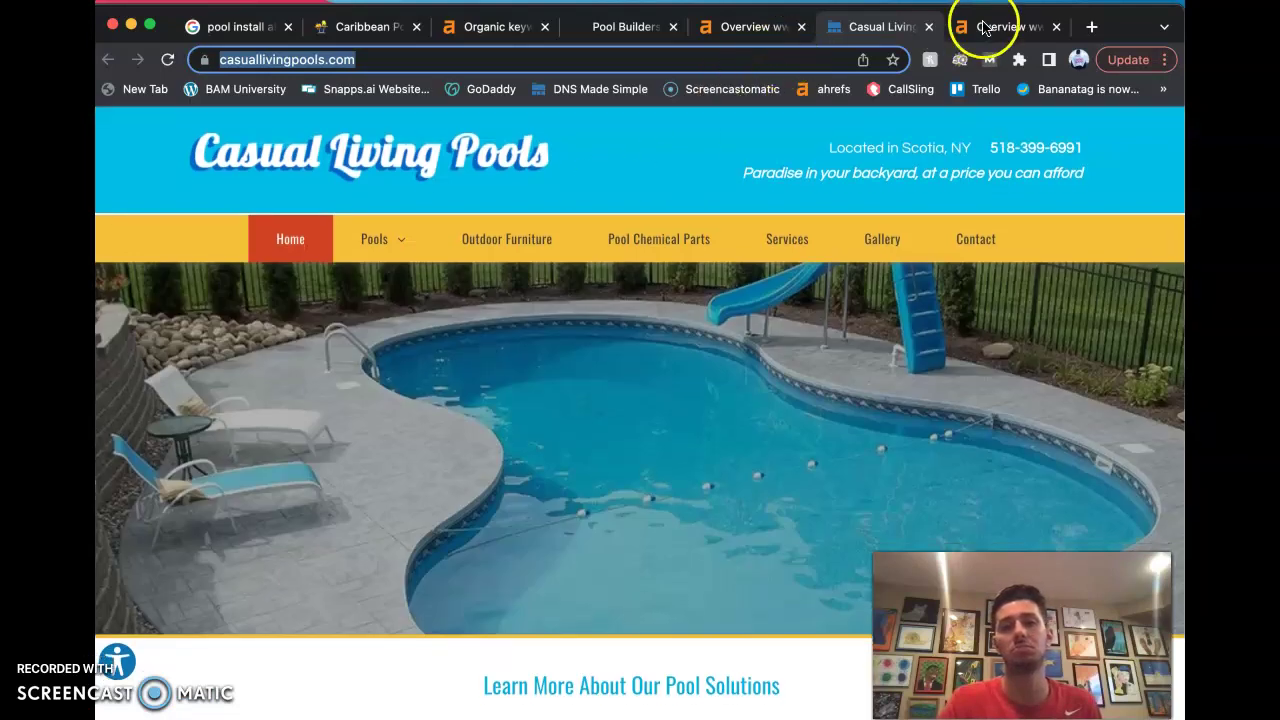
{"action": "left_click", "coordinate": [985, 27]}
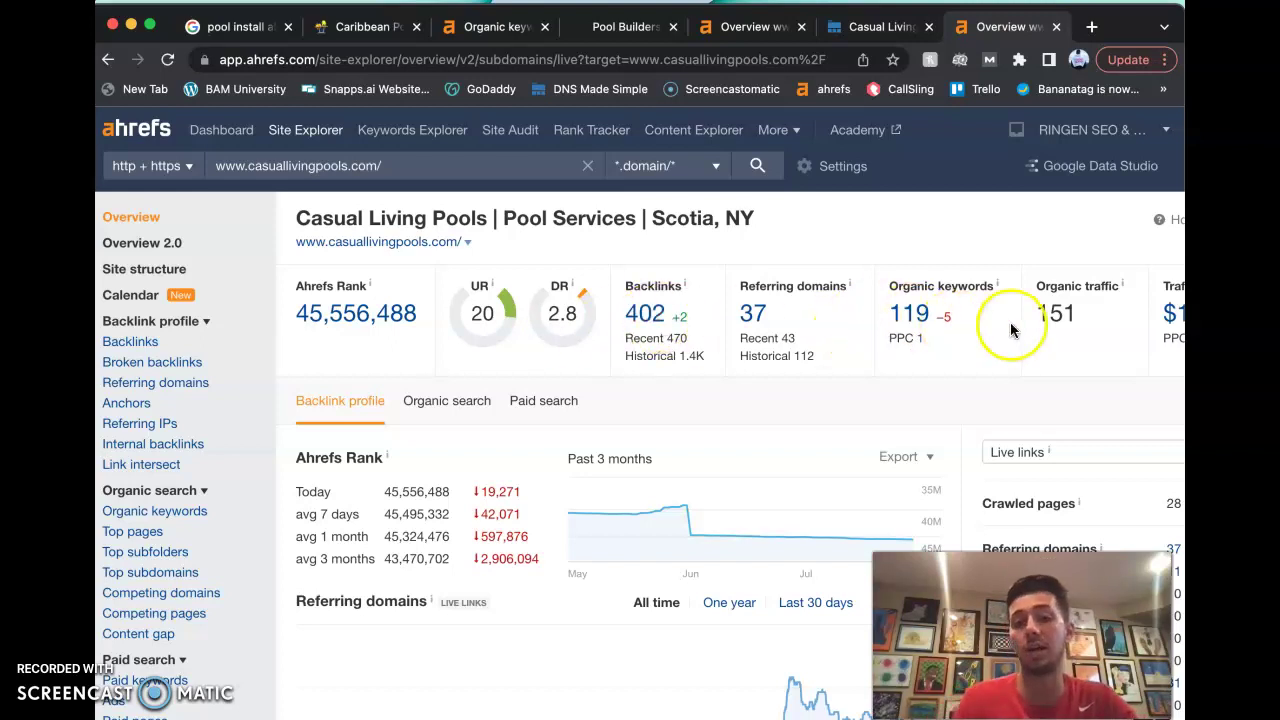
Review casuallivingpools.com's Ahrefs Rank of 45,556,488 and its three-month history.
{"action": "scroll", "coordinate": [1005, 320], "scroll_direction": "right", "scroll_amount": 2}
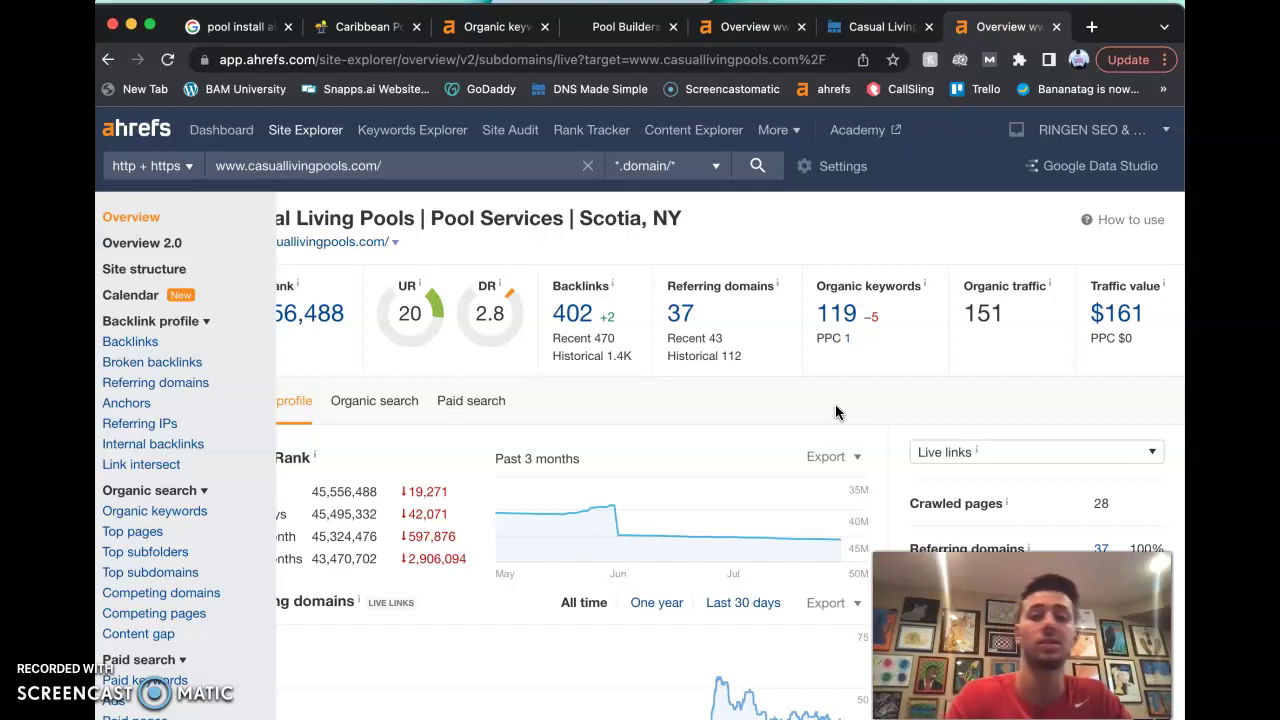
{"action": "scroll", "coordinate": [722, 380], "scroll_direction": "left", "scroll_amount": 2}
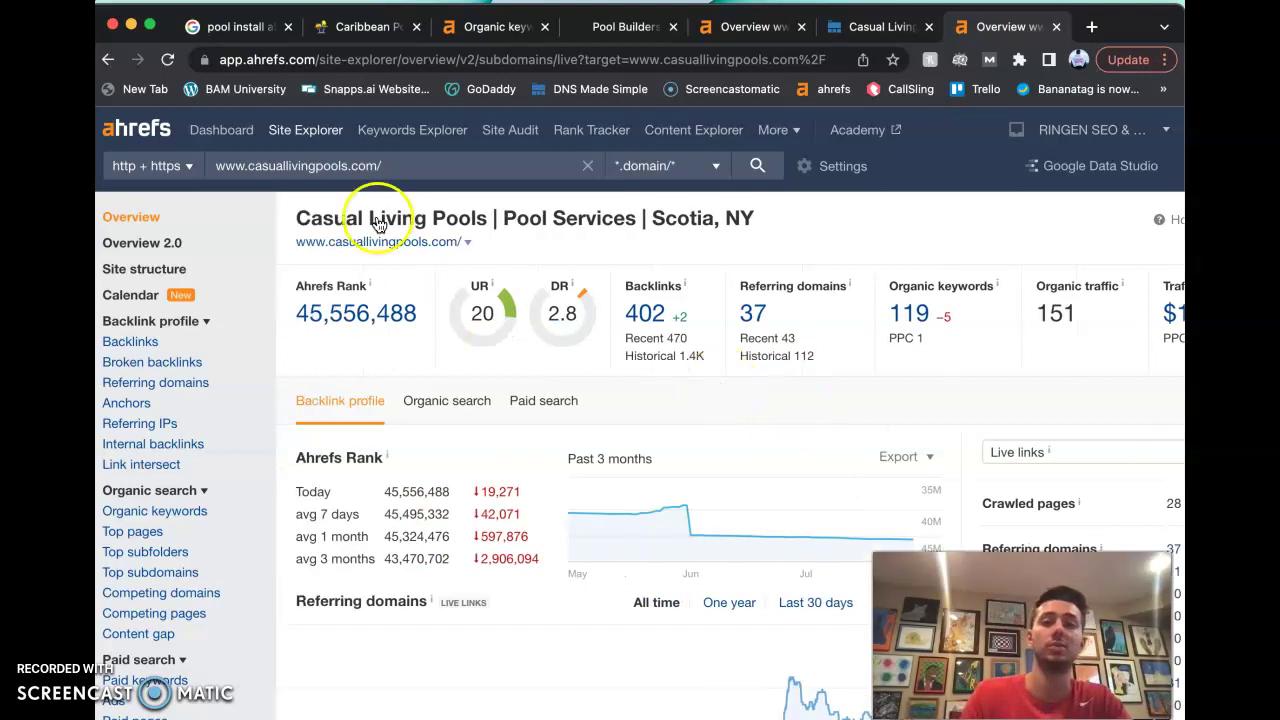
{"action": "left_click", "coordinate": [500, 27]}
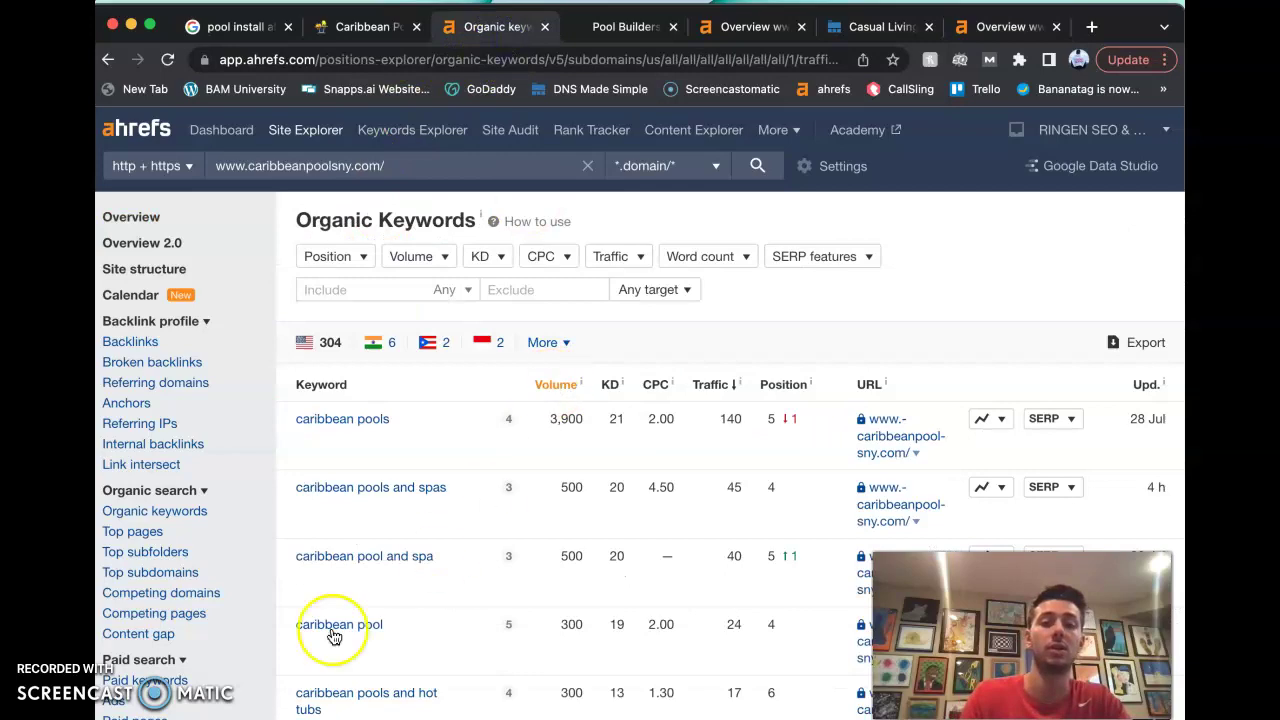